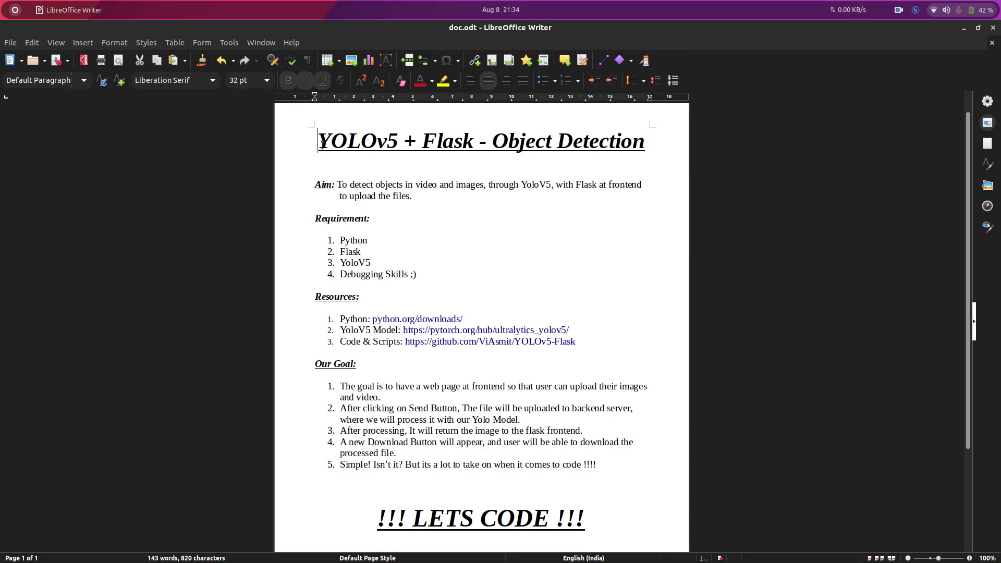
Select the YOLO title, Aim sentence, Python requirement and Code & Scripts resource line in the notes
drag(318, 145, 375, 153)
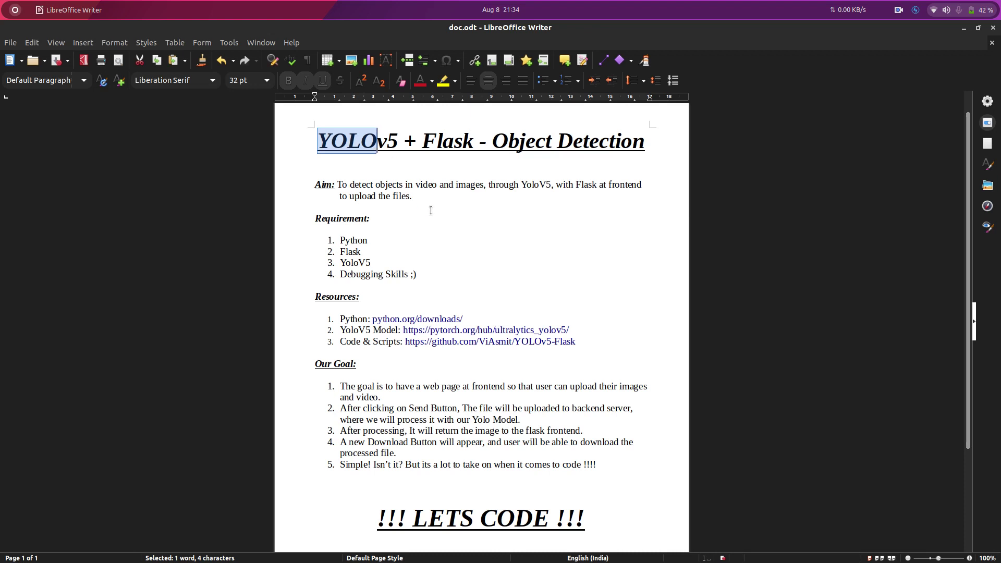
scroll(369, 208, up, 1)
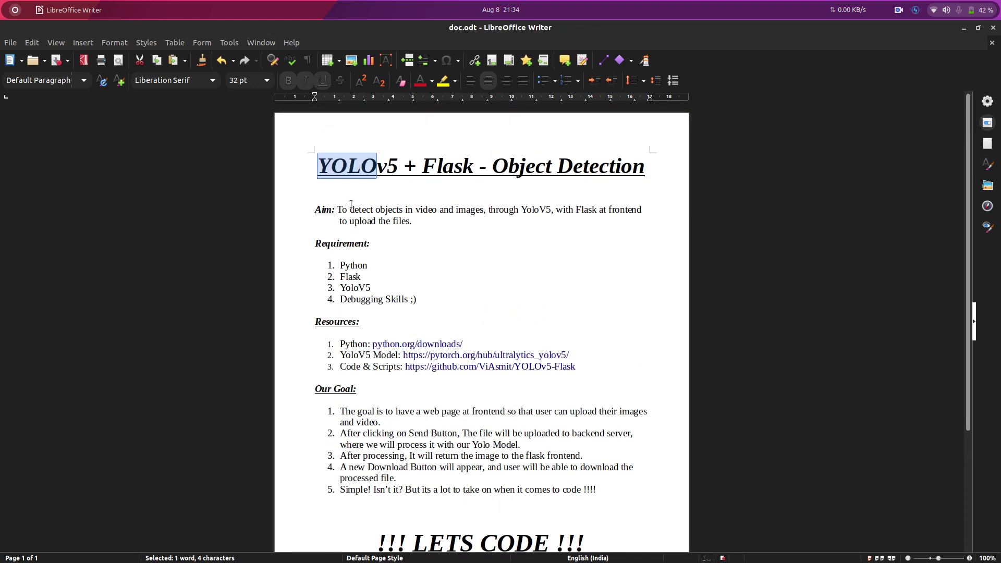
drag(342, 210, 372, 222)
click(369, 222)
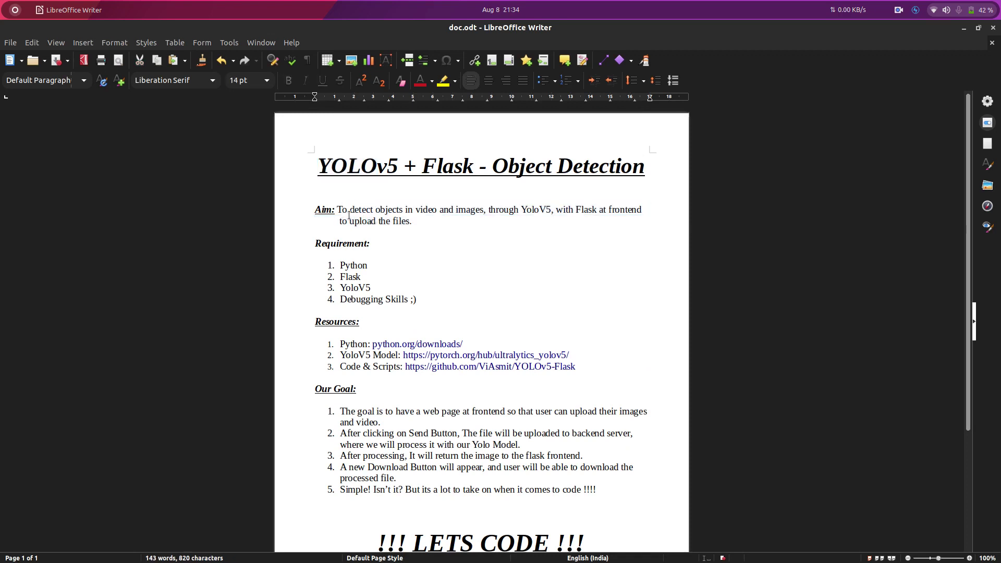
click(367, 221)
drag(340, 266, 368, 266)
click(340, 277)
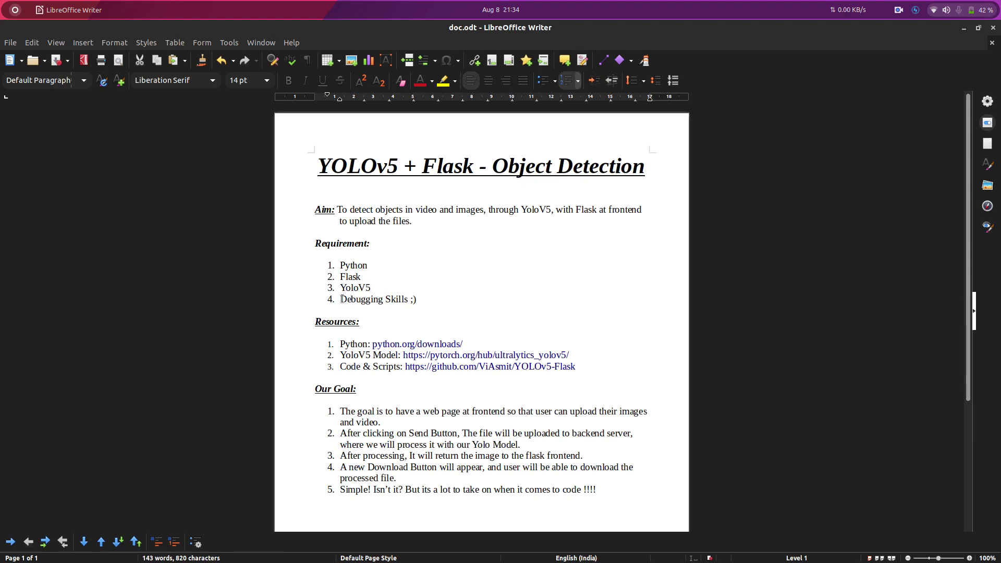
scroll(376, 344, down, 1)
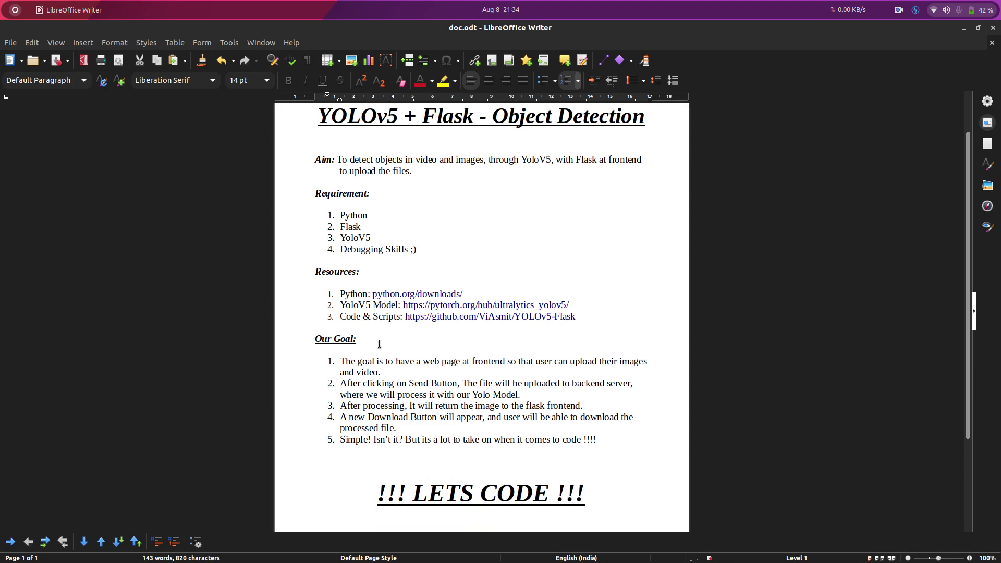
triple_click(392, 317)
click(392, 317)
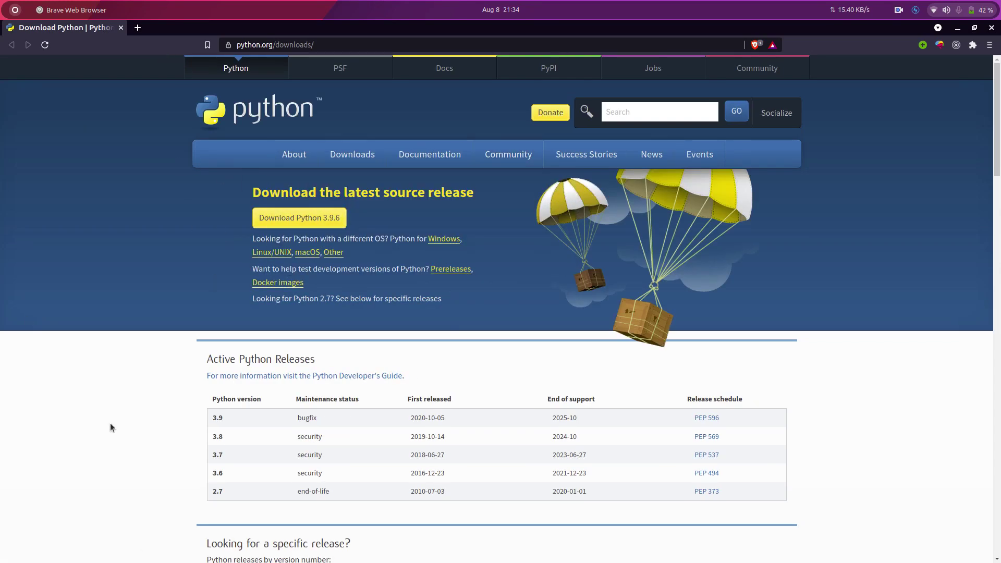
Close the python.org tab and right-click View on Github on the PyTorch YOLOv5 page
click(120, 29)
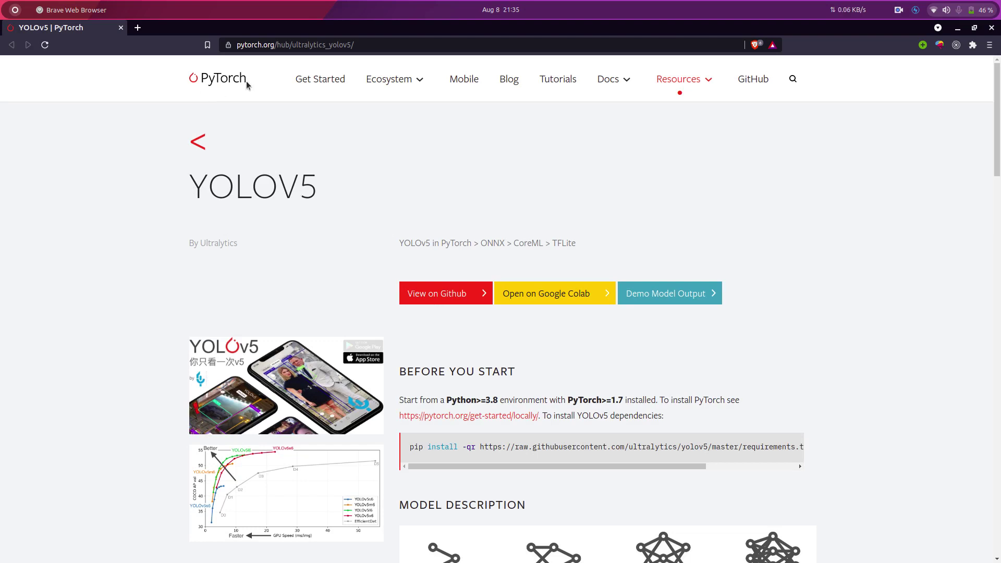
scroll(288, 194, down, 2)
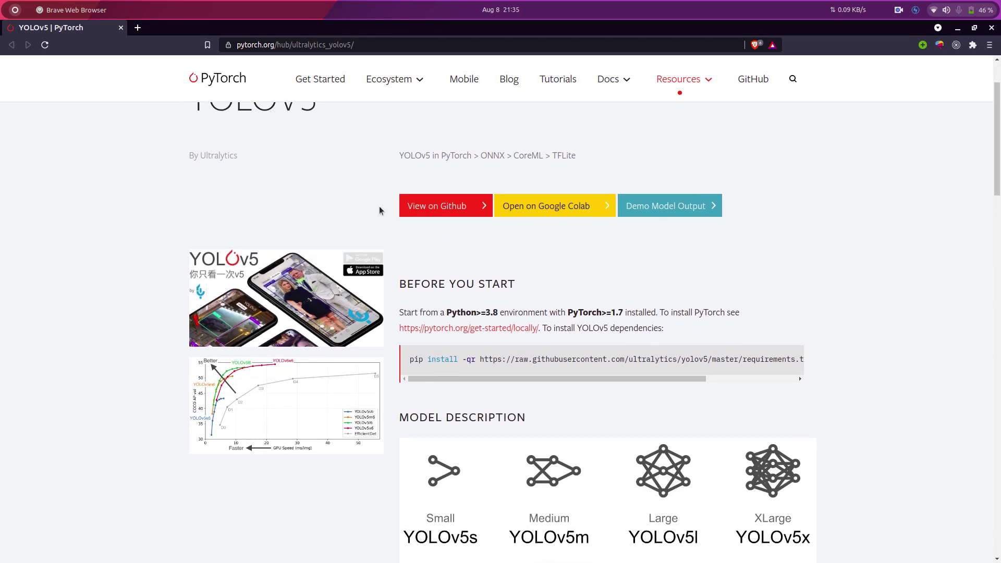
scroll(455, 319, down, 1)
scroll(455, 297, up, 1)
right_click(434, 228)
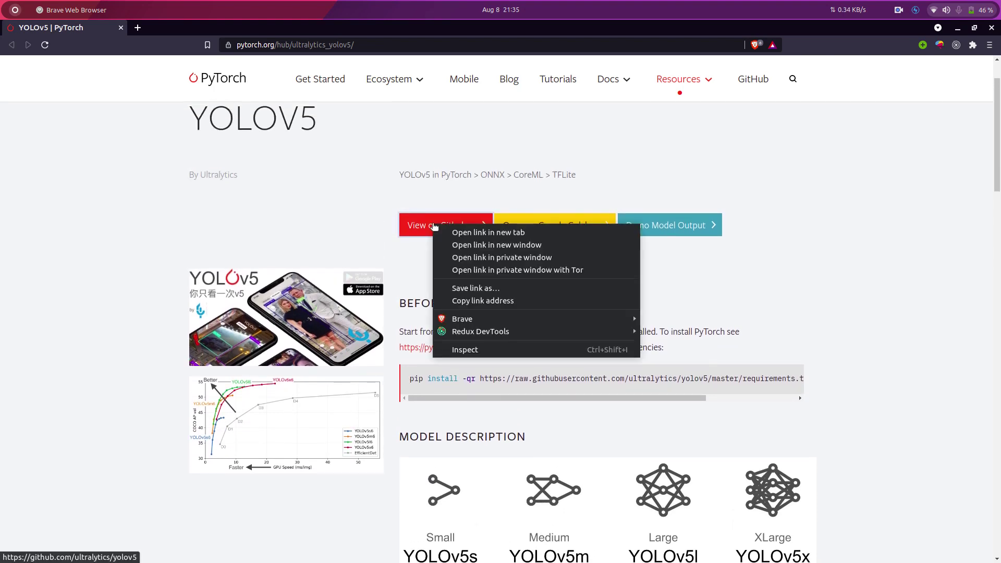
Open ultralytics/yolov5 in a new tab and select its Quick Start inference code
click(469, 232)
click(184, 30)
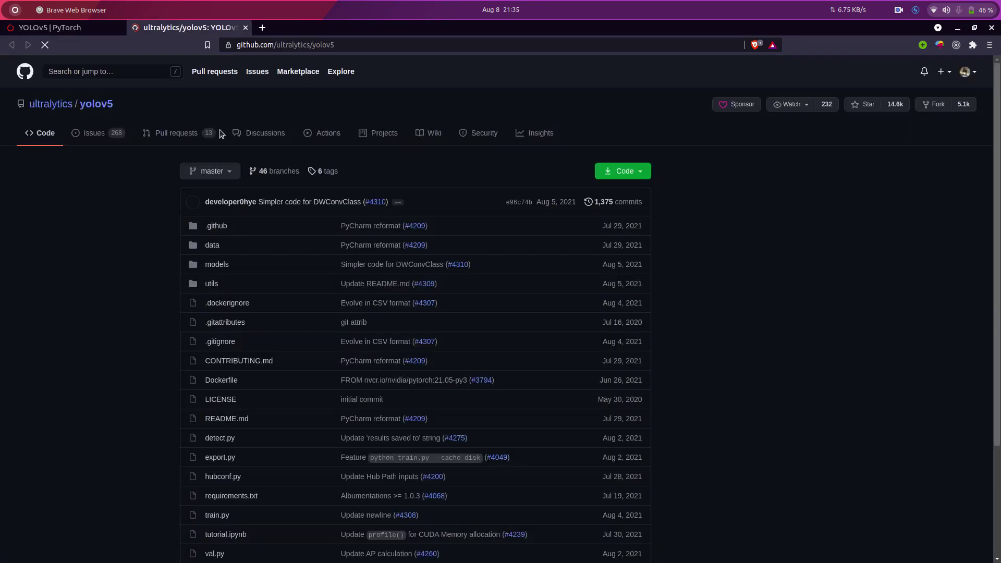
scroll(240, 197, down, 4)
scroll(235, 251, down, 4)
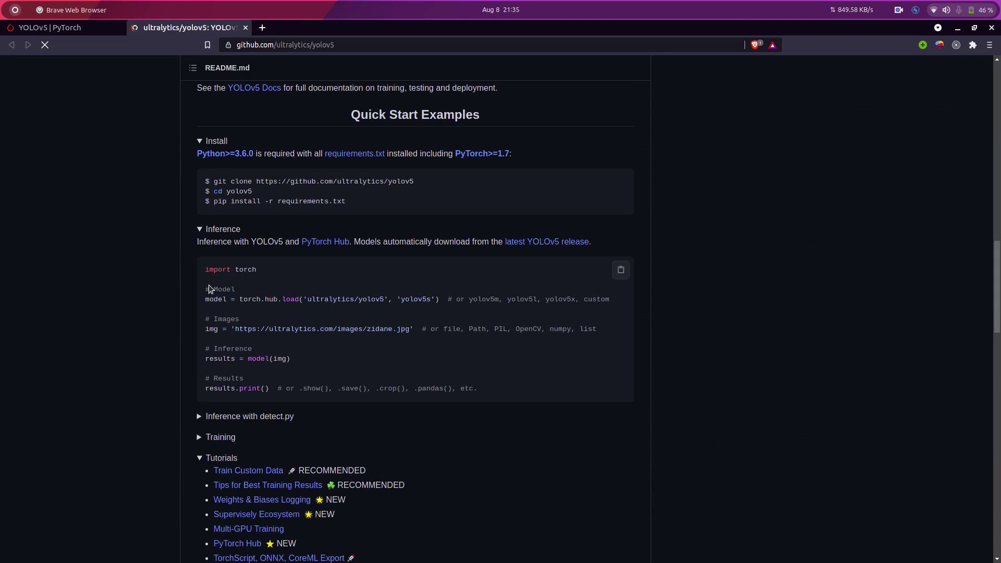
mouse_move(209, 285)
mouse_down()
mouse_move(309, 360)
mouse_move(321, 388)
mouse_up()
click(261, 332)
Highlight the code from # Images to results.print(), the img URL and the model-loading lines
drag(240, 319, 274, 388)
click(259, 360)
triple_click(210, 328)
click(270, 336)
scroll(261, 303, up, 1)
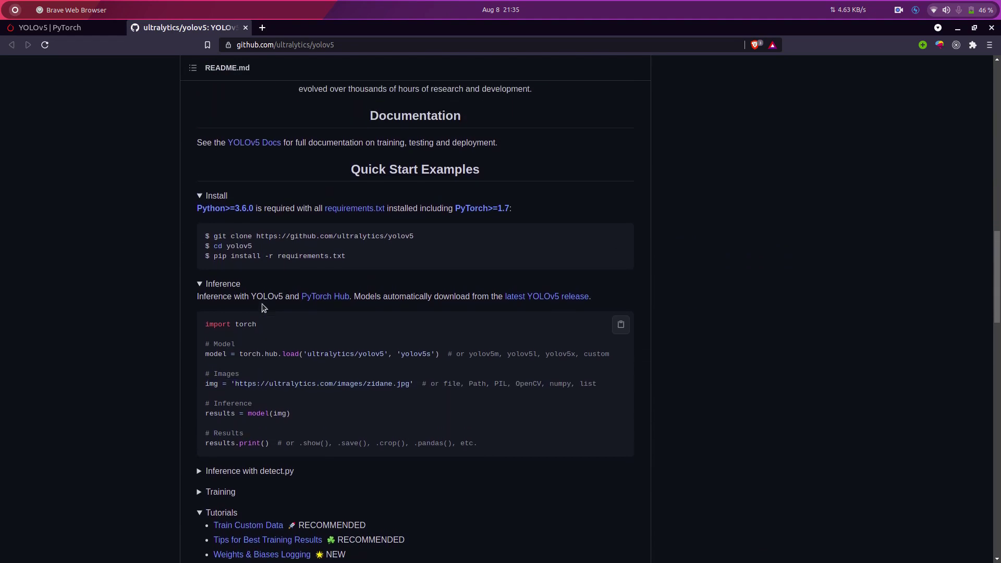
scroll(262, 307, up, 1)
scroll(263, 307, up, 1)
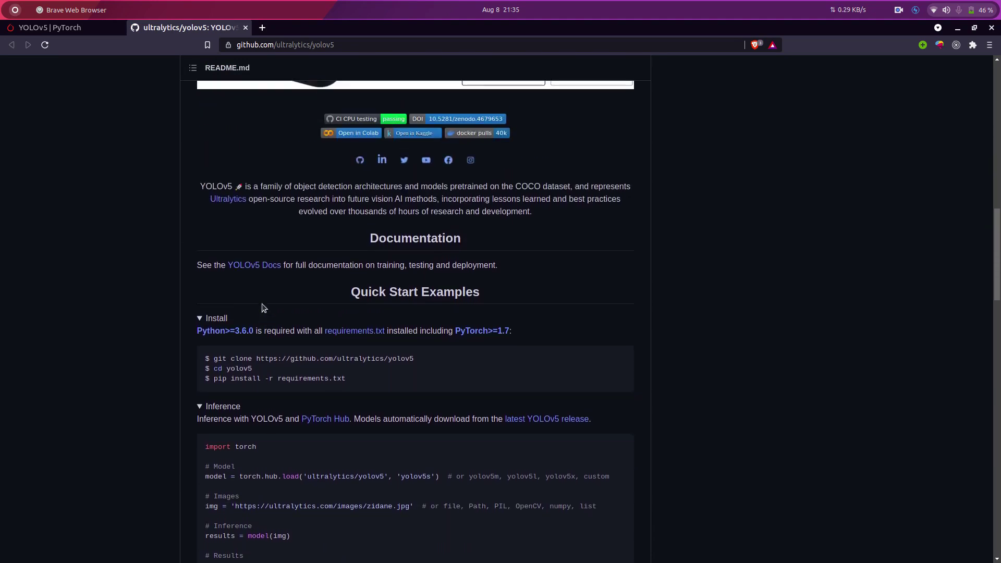
scroll(262, 308, down, 1)
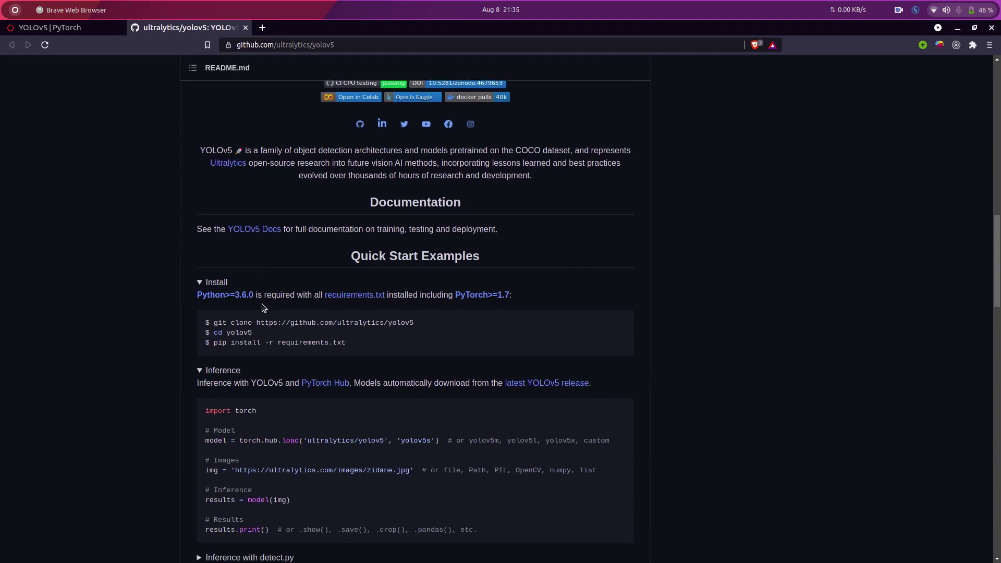
scroll(286, 419, down, 2)
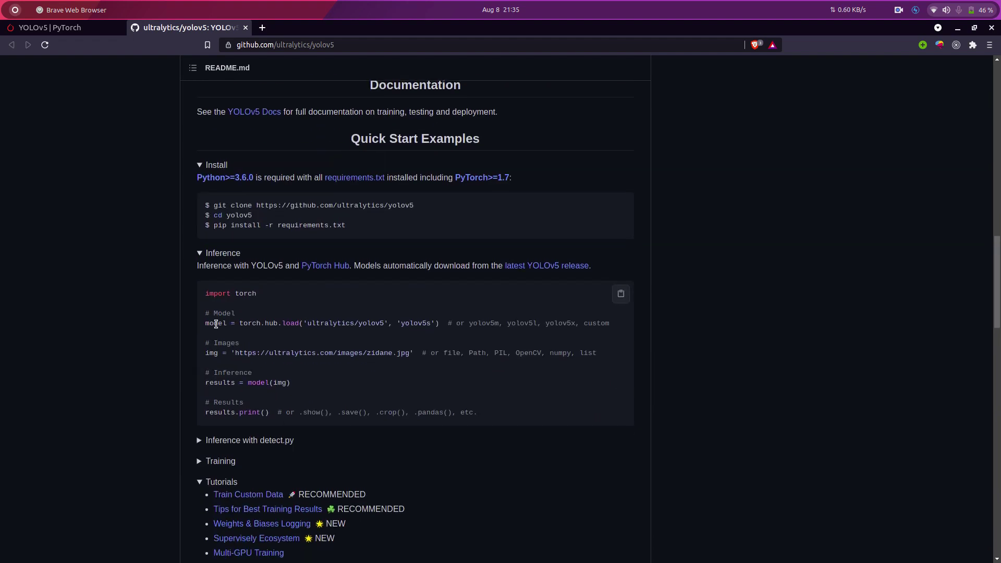
drag(214, 322, 224, 367)
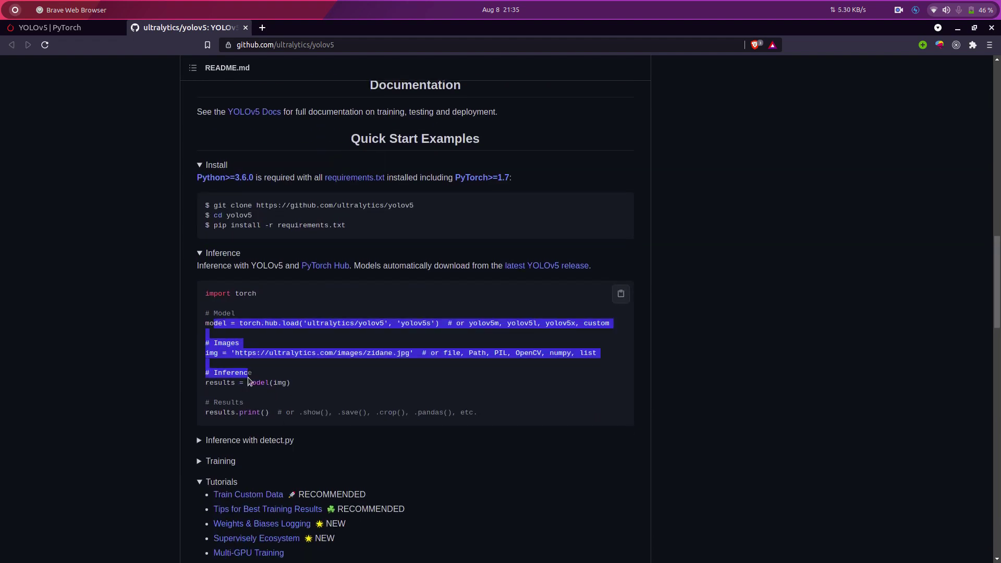
click(289, 356)
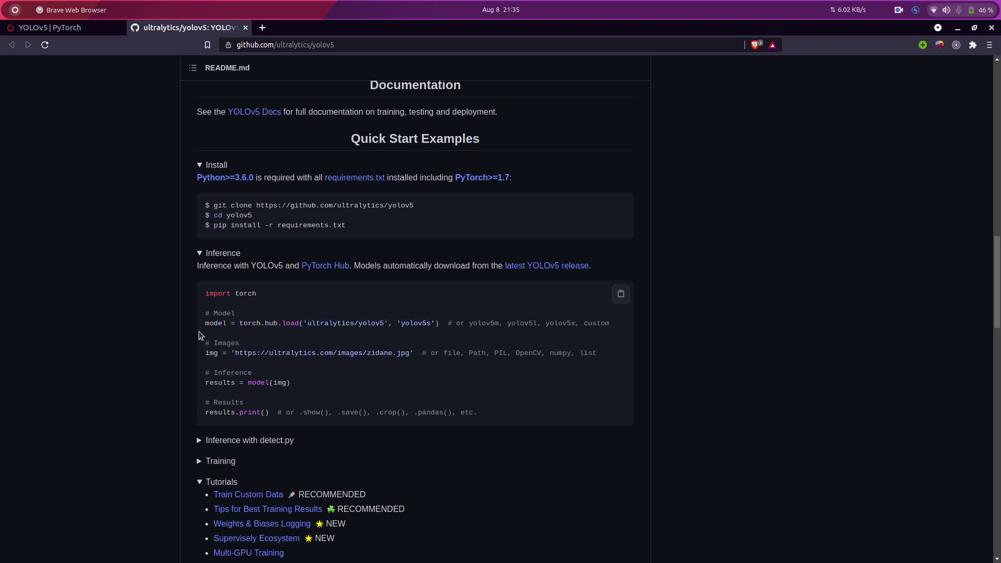
Check the PyTorch and yolov5 tabs, then open the YOLOv5-Flask repo from Writer's Code & Scripts link
click(82, 28)
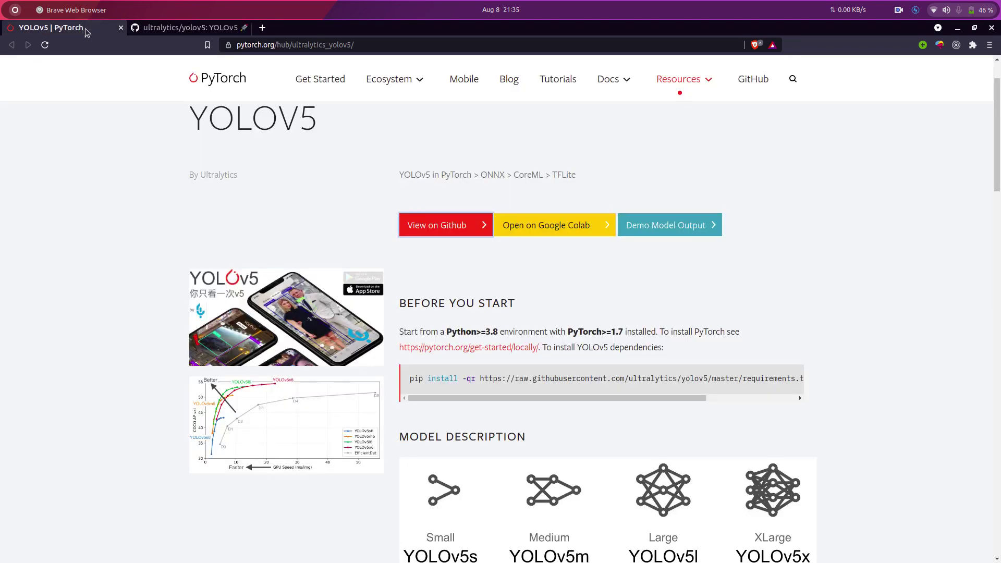
key(alt+Tab)
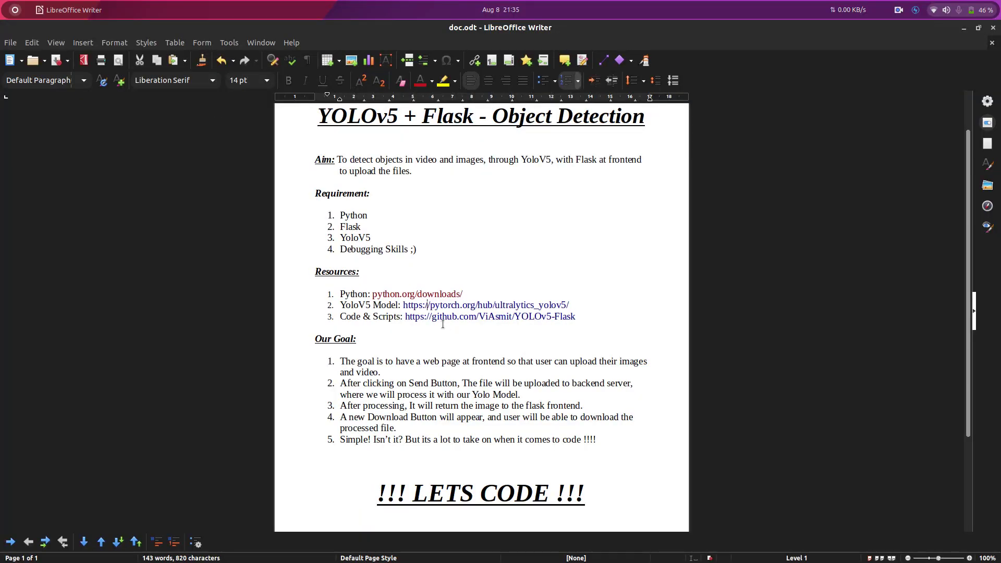
key(alt+Tab)
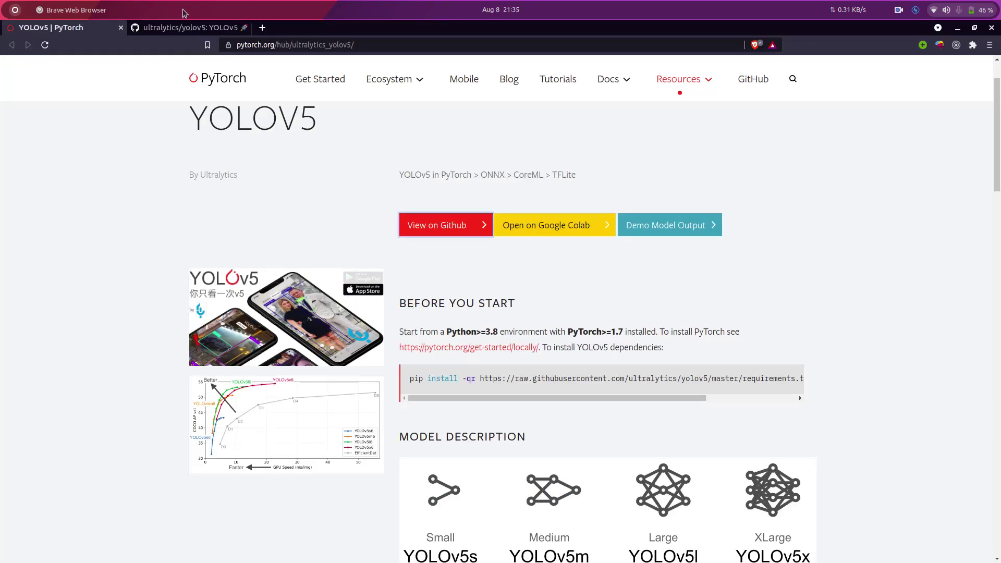
click(188, 27)
scroll(320, 448, up, 5)
scroll(320, 448, up, 5)
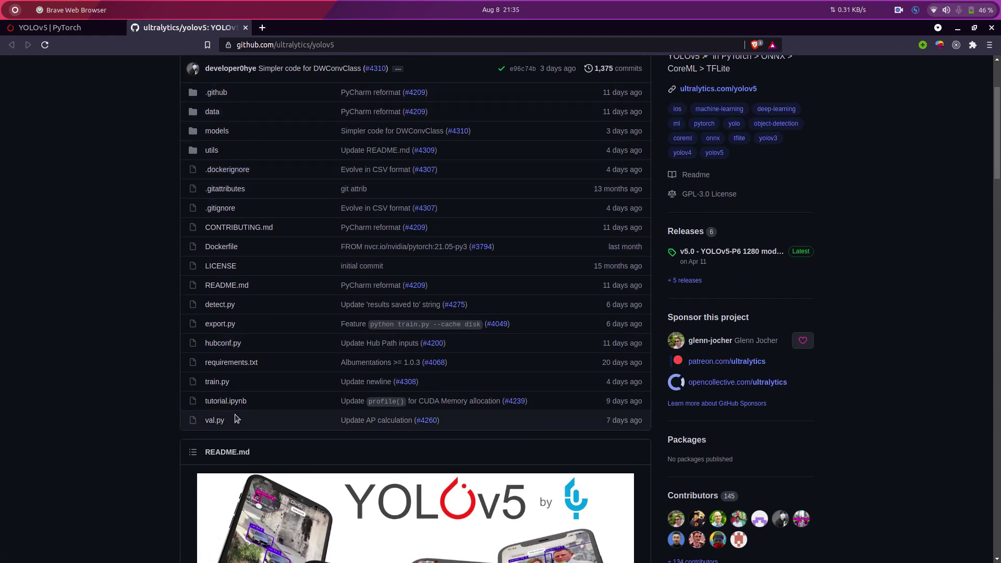
click(60, 25)
key(alt+Tab)
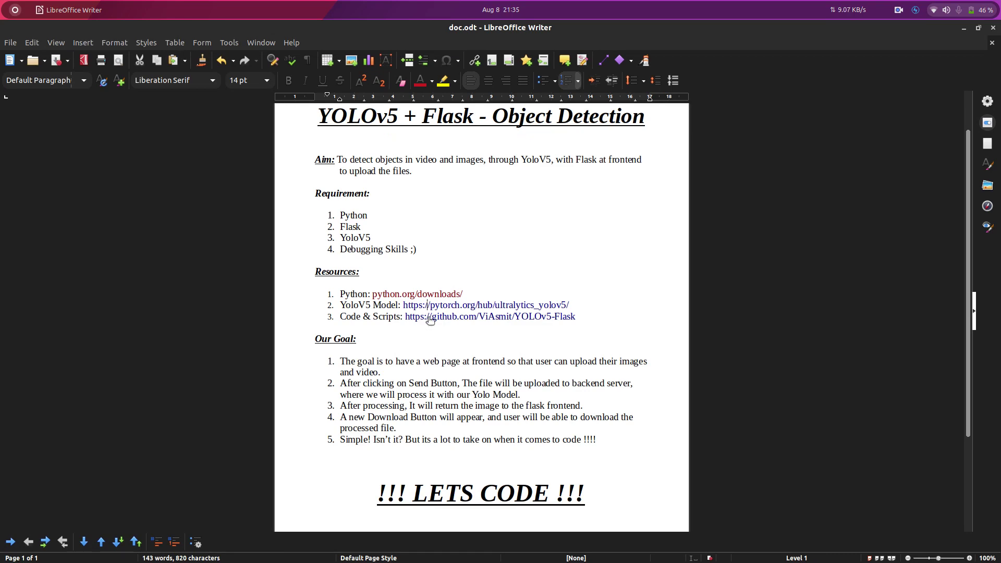
ctrl+click(429, 319)
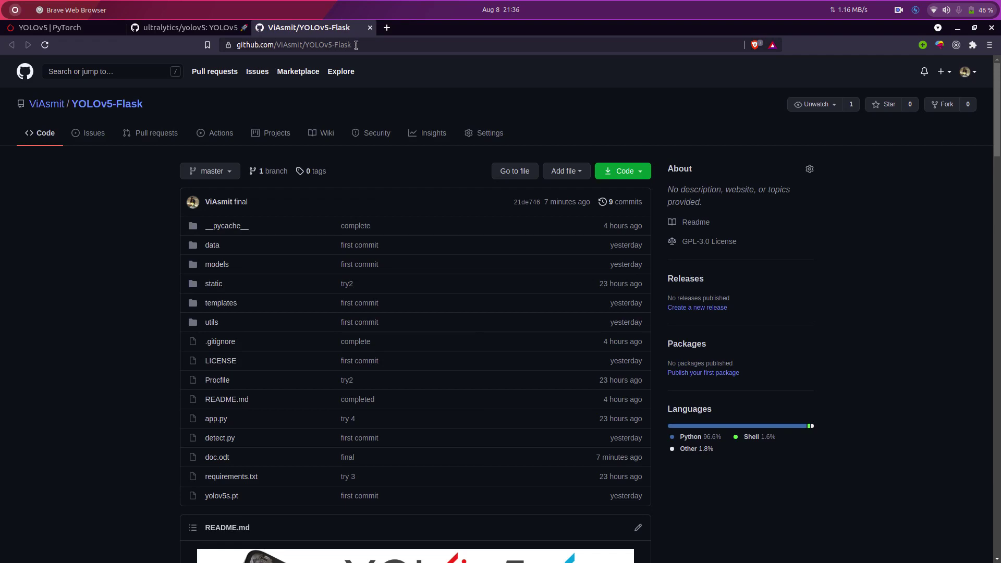
drag(359, 45, 295, 45)
scroll(406, 234, down, 4)
scroll(407, 234, up, 4)
Show the YOLOv5-Flask Code dropdown and copy its HTTPS clone URL
click(627, 172)
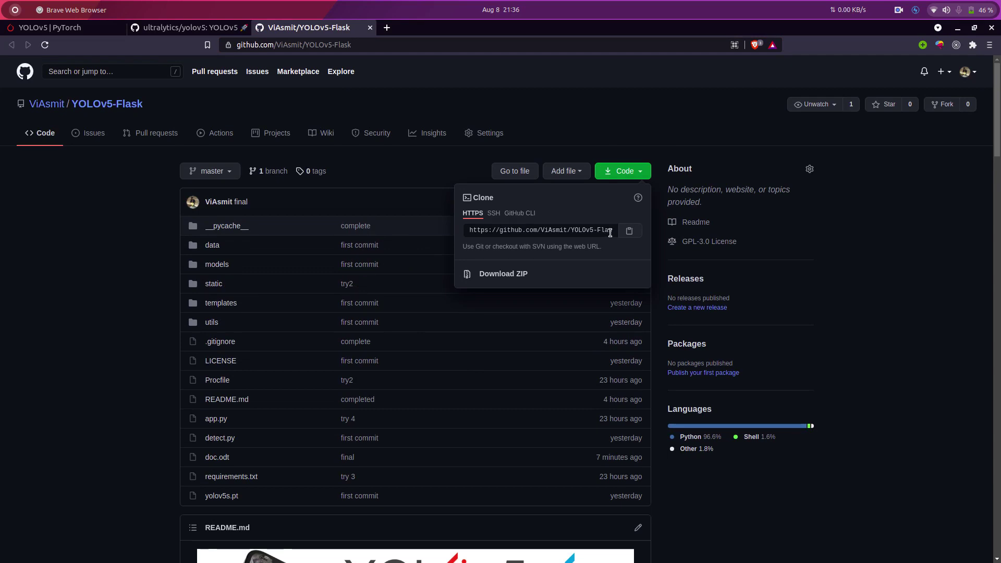
click(629, 233)
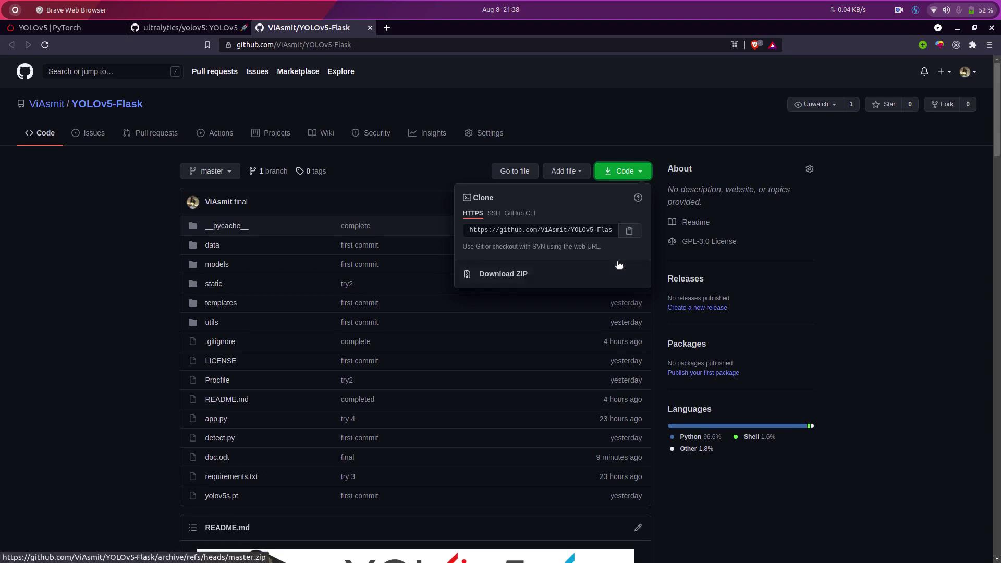
Open a terminal and paste the YOLOv5-Flask HTTPS URL after git clone
key(ctrl+alt+t)
drag(297, 50, 571, 177)
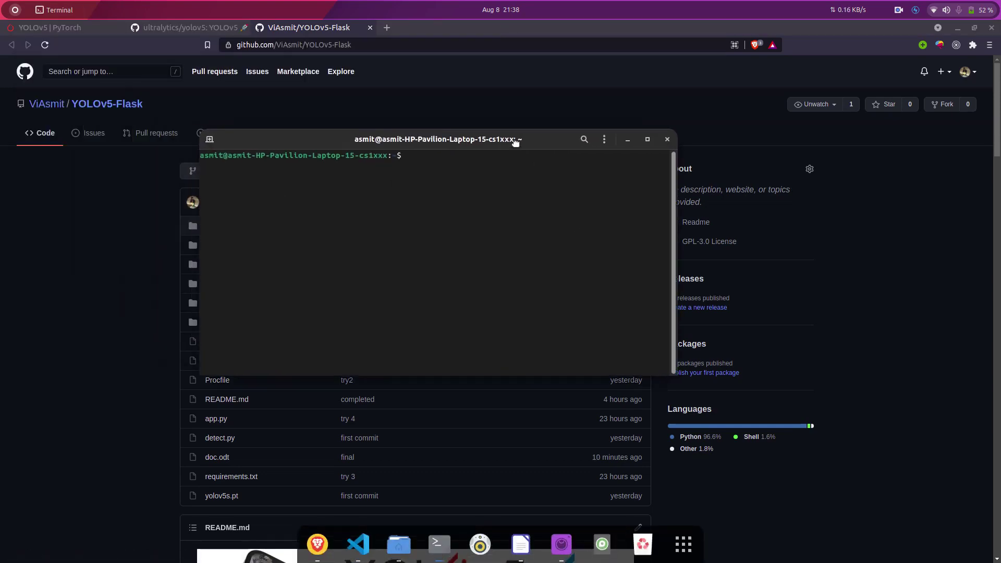
text(git )
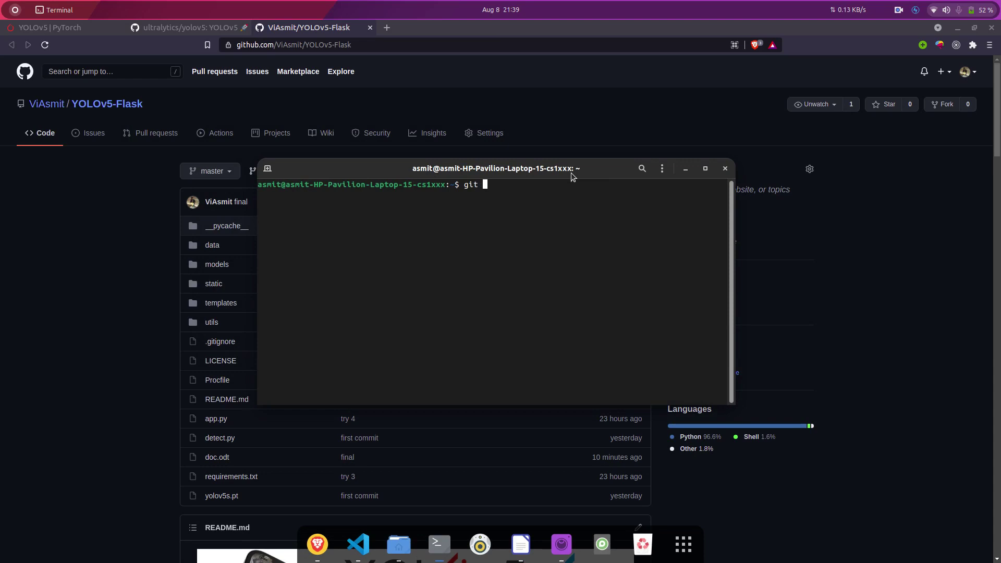
text(clone)
key(alt+Tab)
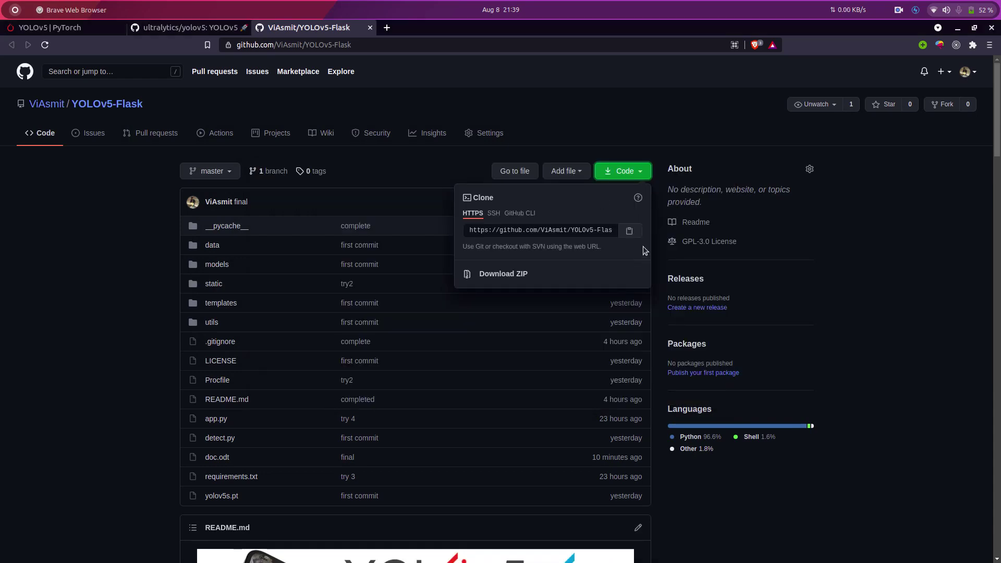
click(629, 230)
key(alt+Tab)
key(ctrl+shift+v)
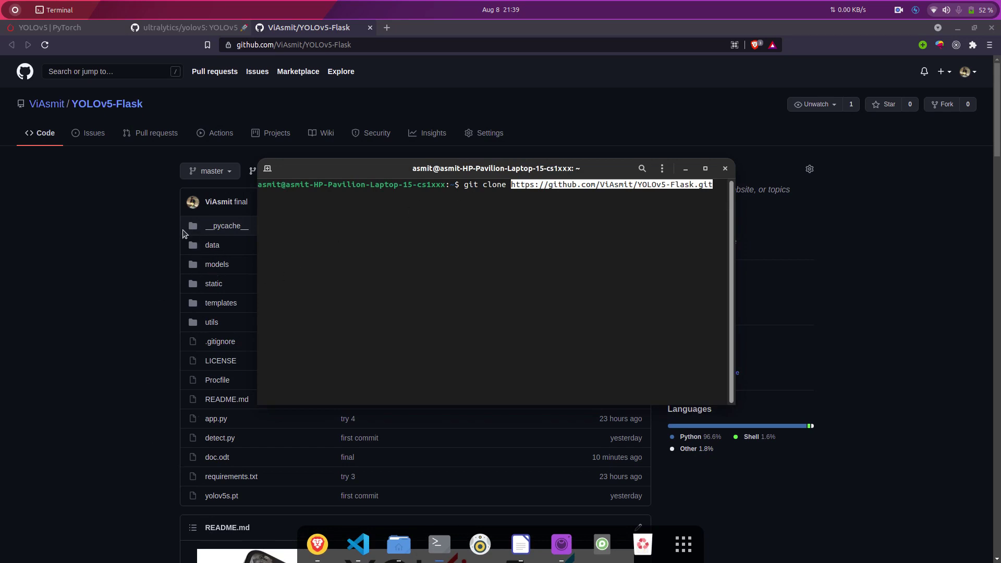
Dismiss a browser context menu, maximize the terminal, then return to Brave
right_click(146, 501)
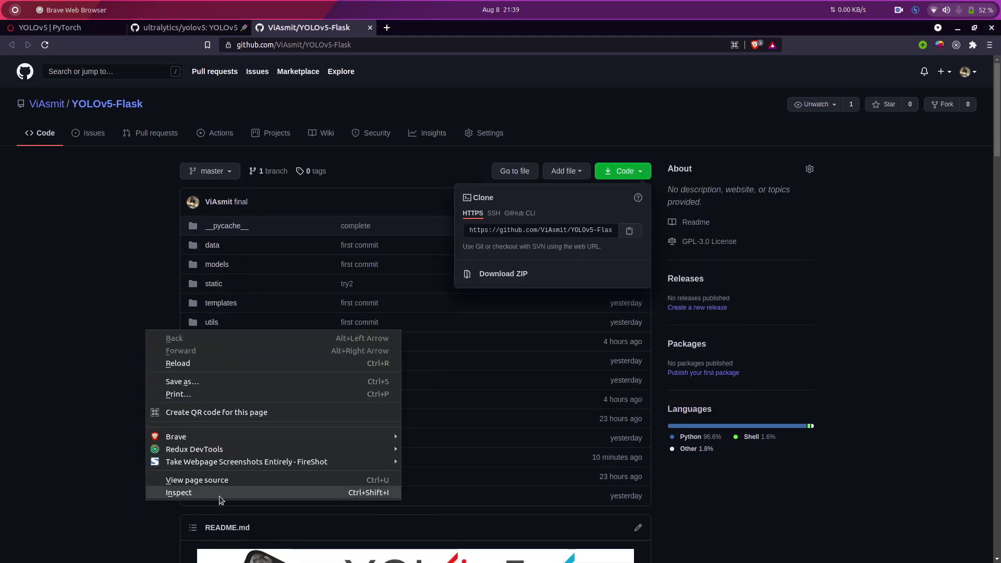
click(49, 473)
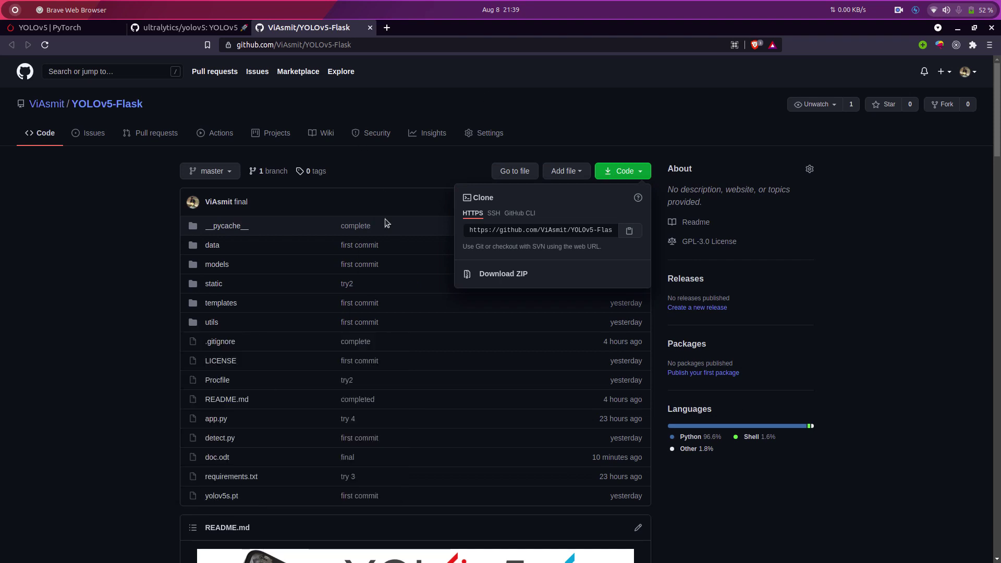
key(alt+Tab)
click(712, 167)
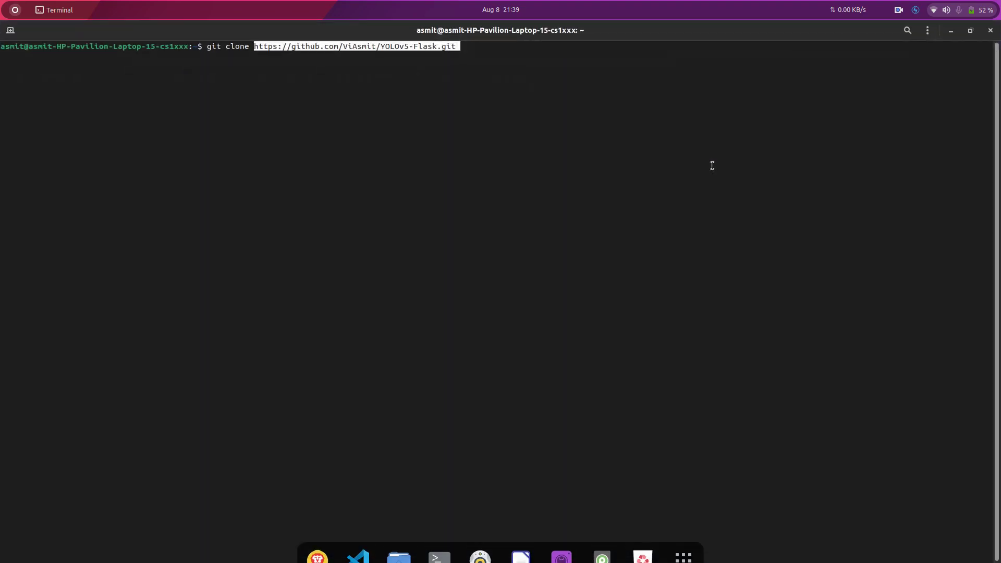
click(956, 24)
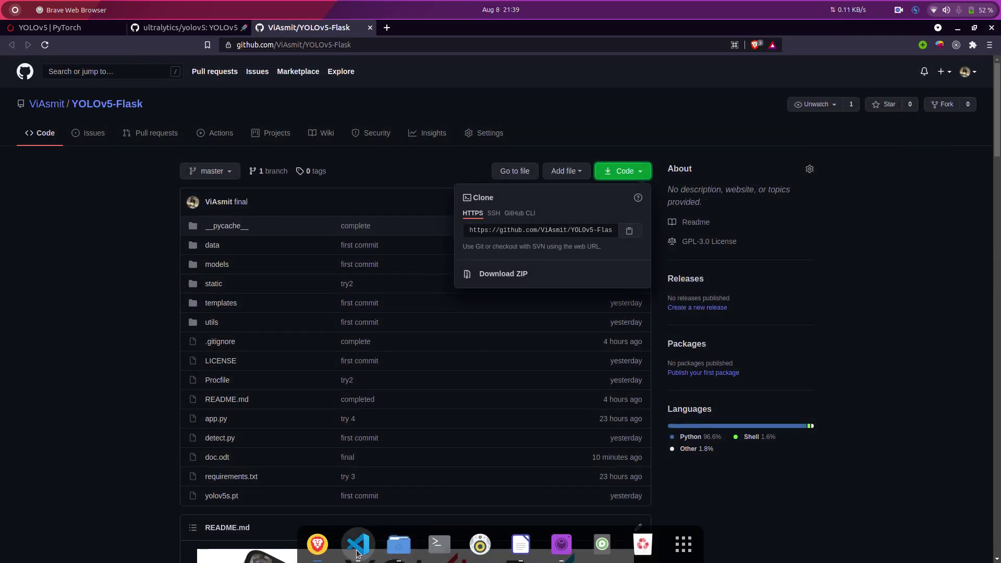
Open detect.py in the yolov5 project with the static folder collapsed
click(357, 546)
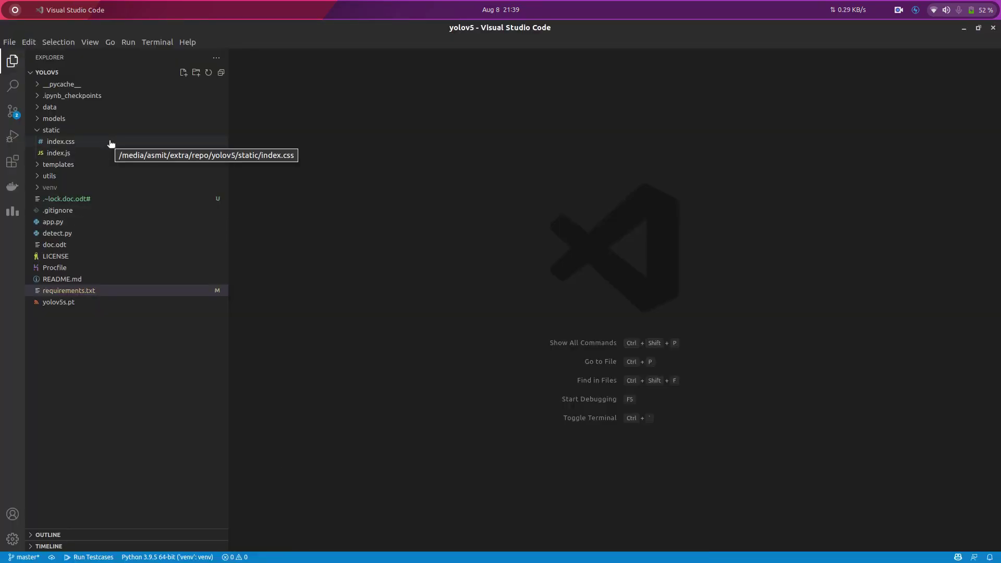
click(37, 130)
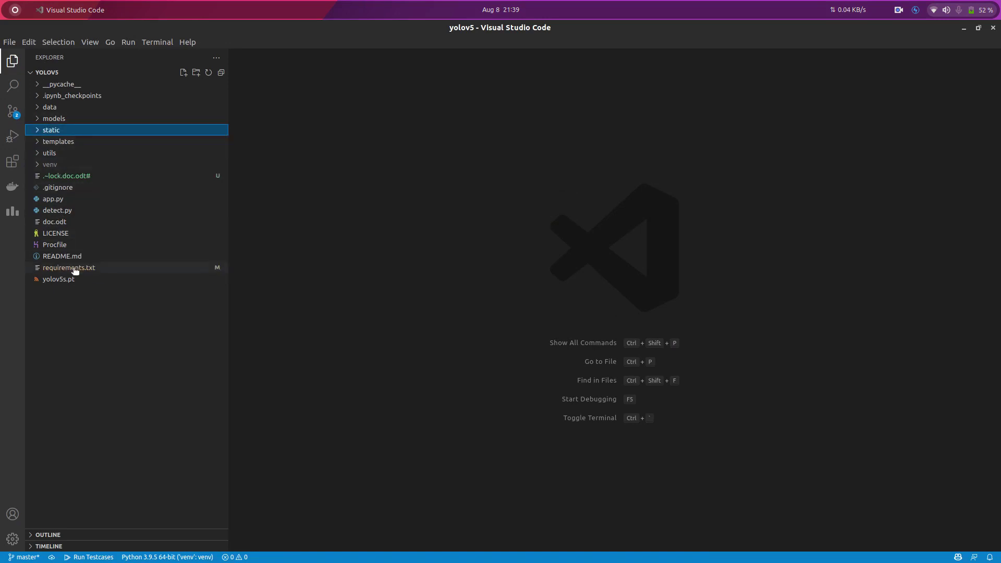
click(57, 210)
scroll(432, 179, up, 5)
scroll(431, 178, up, 10)
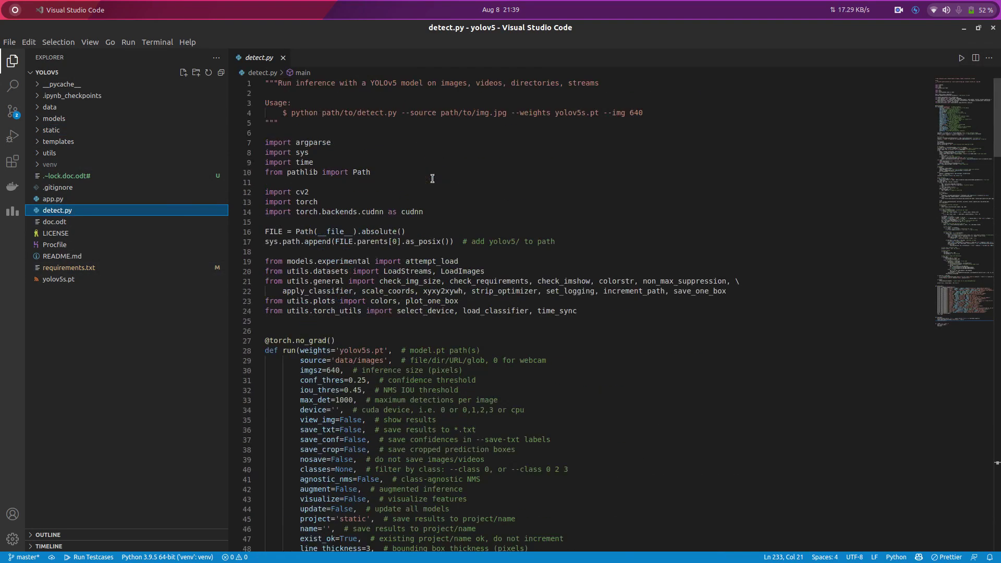
Highlight detect.py's import lines 10-16 and the run() function's first parameters
drag(324, 165, 375, 281)
click(322, 174)
drag(323, 172, 354, 232)
click(407, 331)
scroll(406, 329, down, 5)
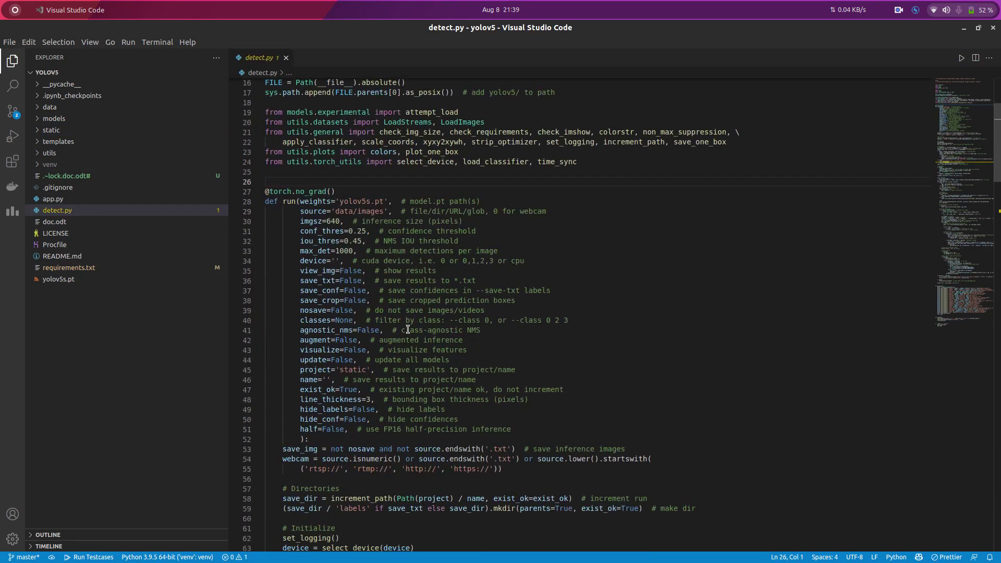
drag(295, 200, 349, 281)
click(312, 201)
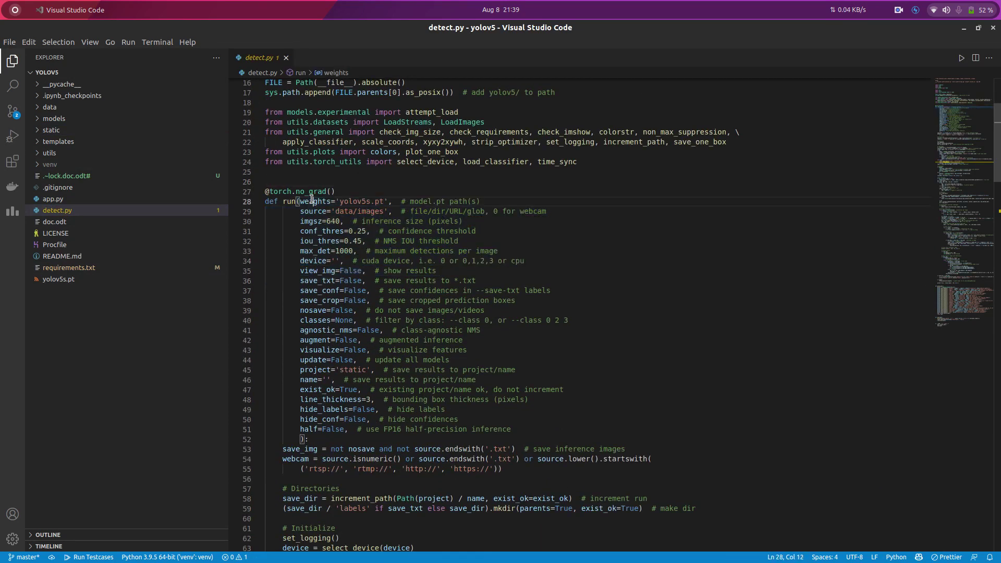
drag(312, 244, 357, 400)
scroll(357, 401, down, 5)
scroll(357, 401, down, 2)
scroll(356, 400, down, 12)
scroll(336, 328, down, 12)
scroll(318, 254, down, 13)
scroll(317, 255, down, 10)
scroll(318, 255, up, 5)
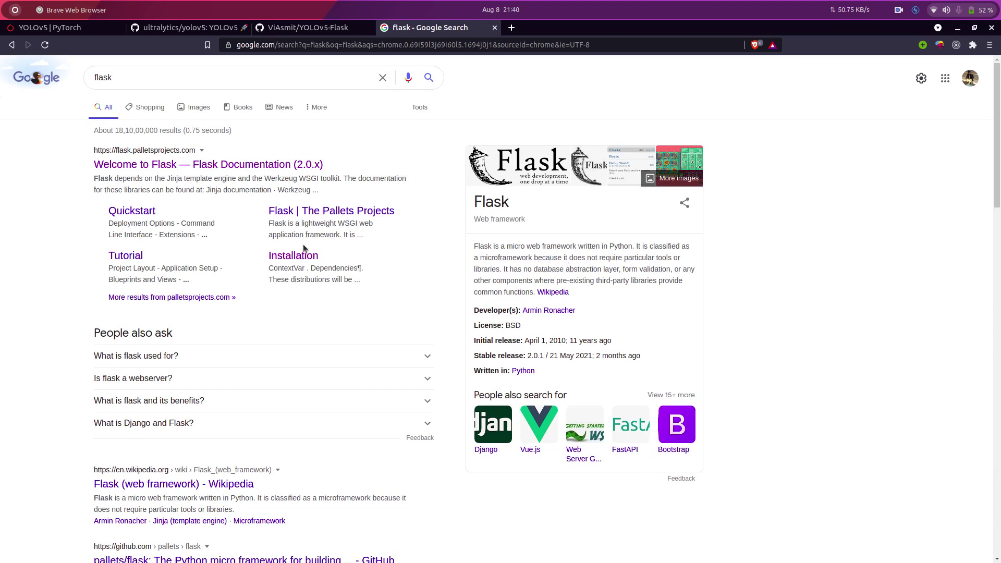
Open the Flask 2.0.x Installation page from Google's flask results
click(289, 257)
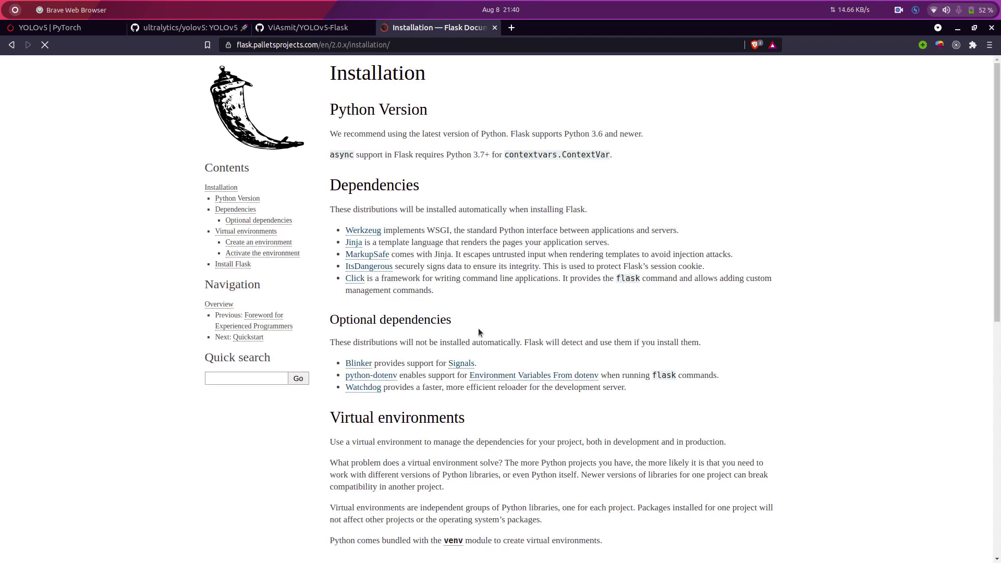
scroll(478, 328, down, 2)
scroll(427, 373, down, 5)
scroll(427, 368, down, 1)
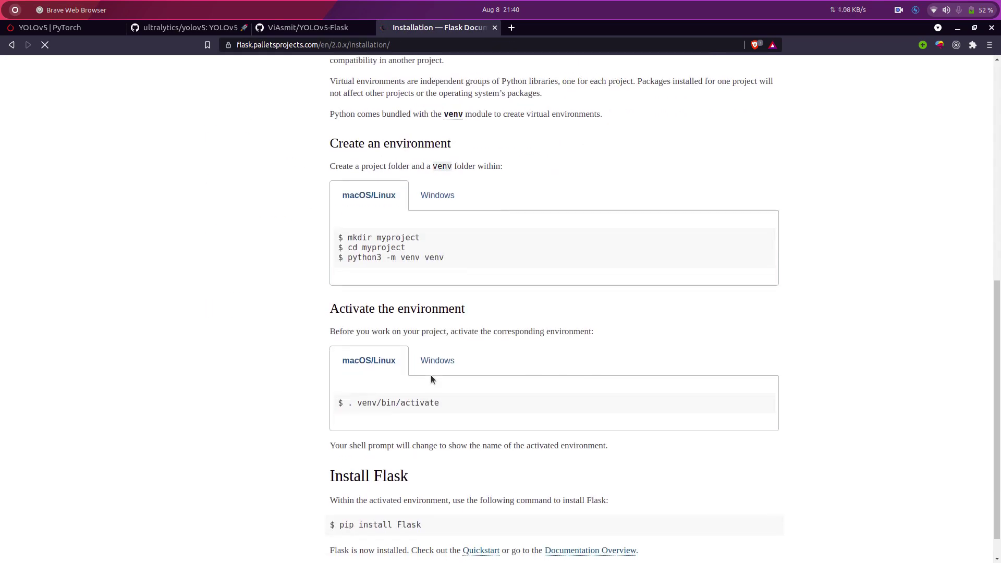
drag(363, 237, 421, 265)
scroll(421, 338, down, 1)
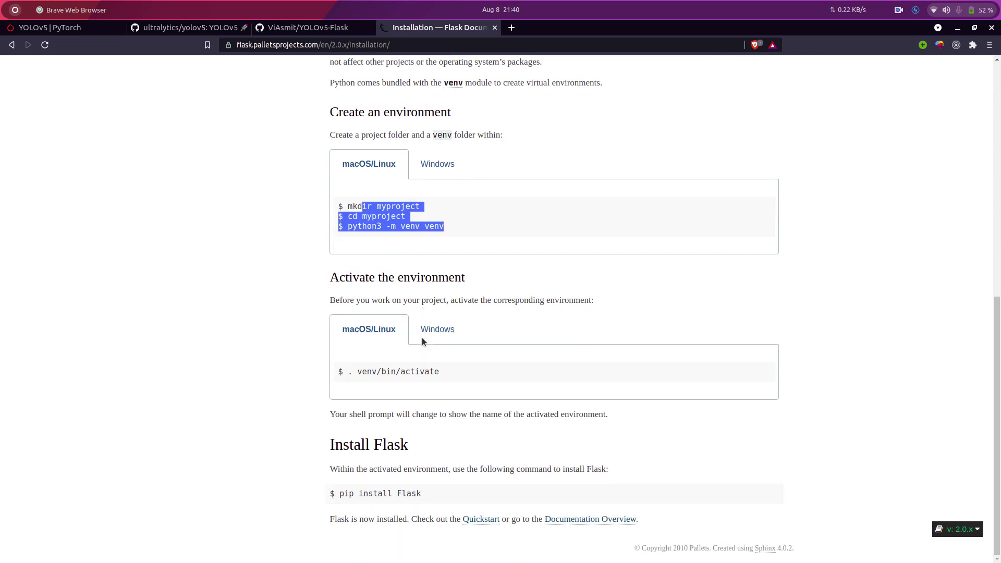
click(494, 28)
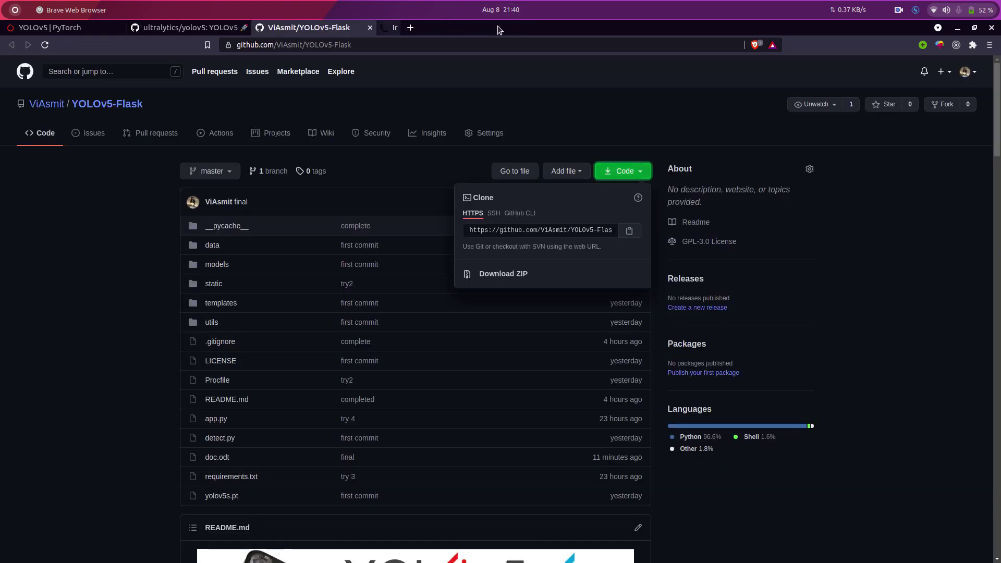
key(alt+Tab)
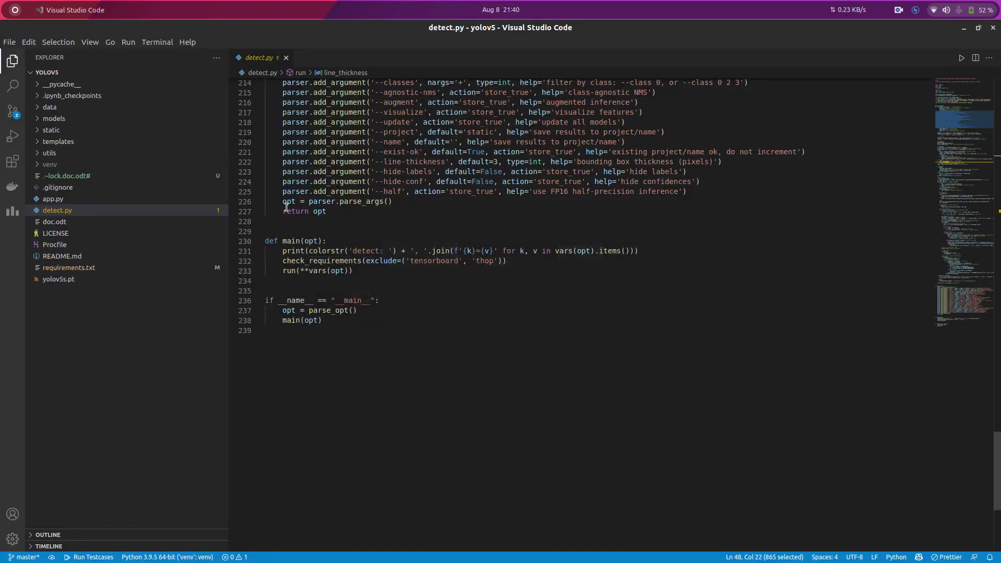
scroll(237, 246, up, 5)
scroll(237, 246, up, 5)
click(108, 199)
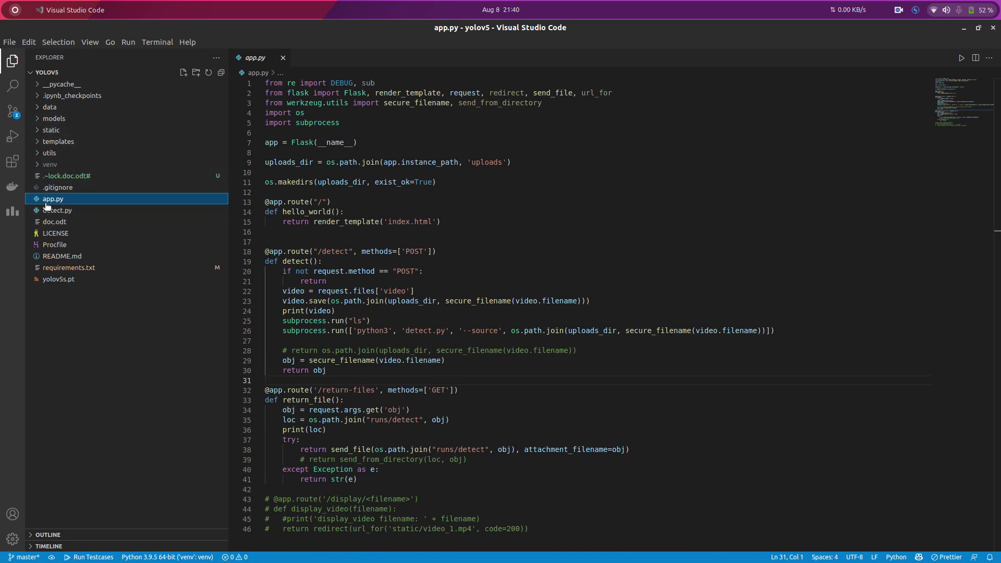
scroll(344, 255, down, 4)
scroll(345, 254, up, 4)
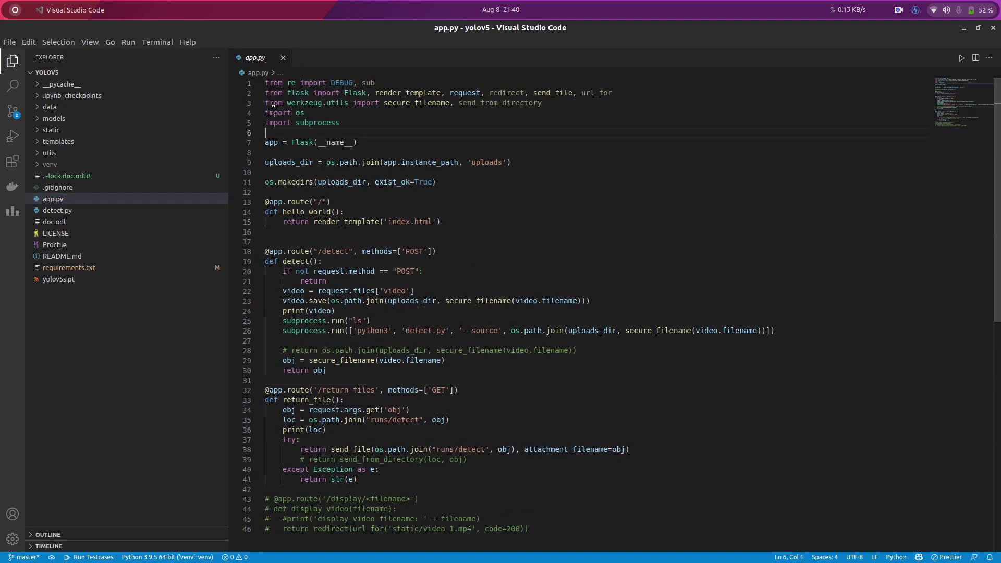
mouse_move(266, 112)
mouse_down()
mouse_move(329, 189)
mouse_move(346, 229)
mouse_up()
click(330, 188)
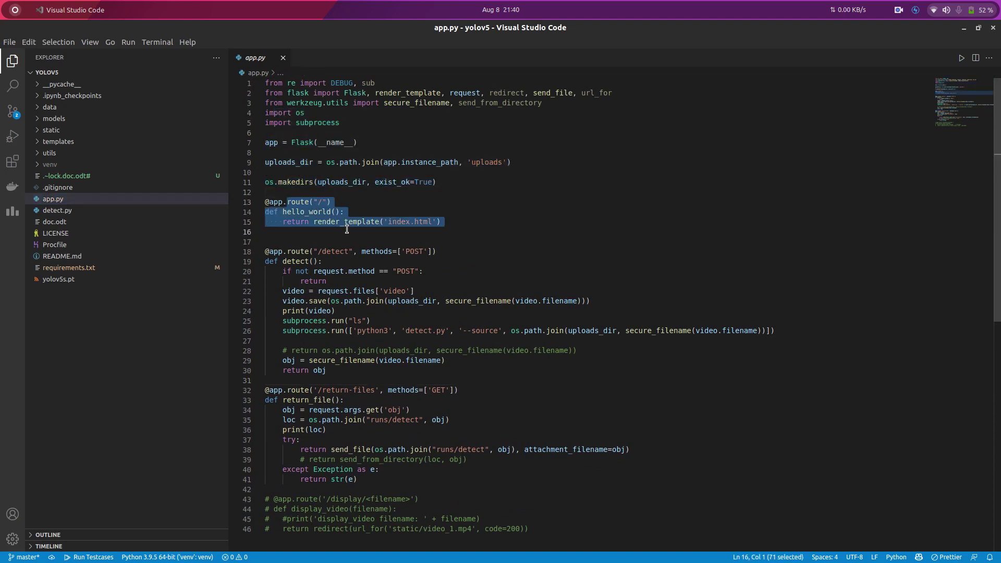
drag(292, 202, 360, 226)
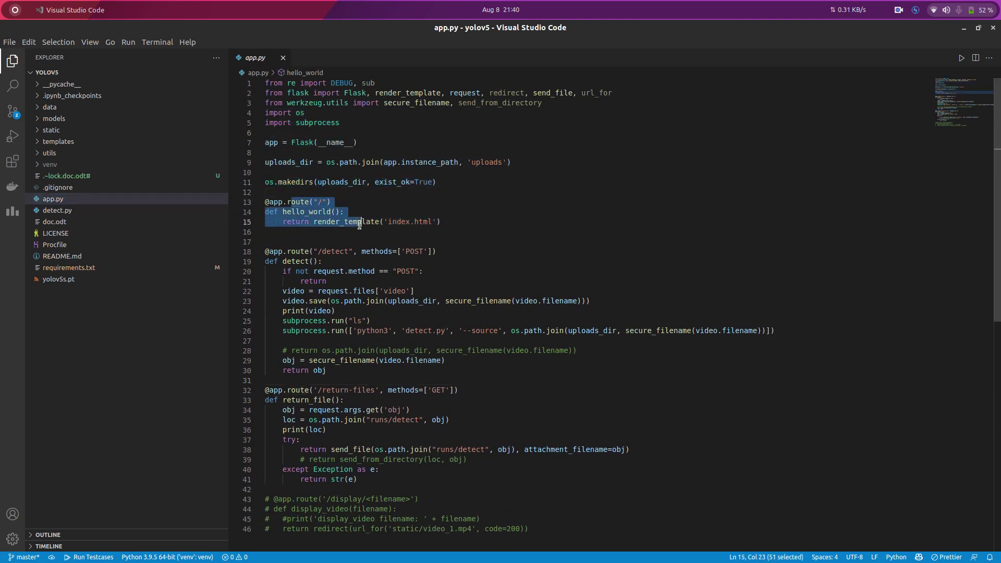
double_click(417, 222)
key(Right)
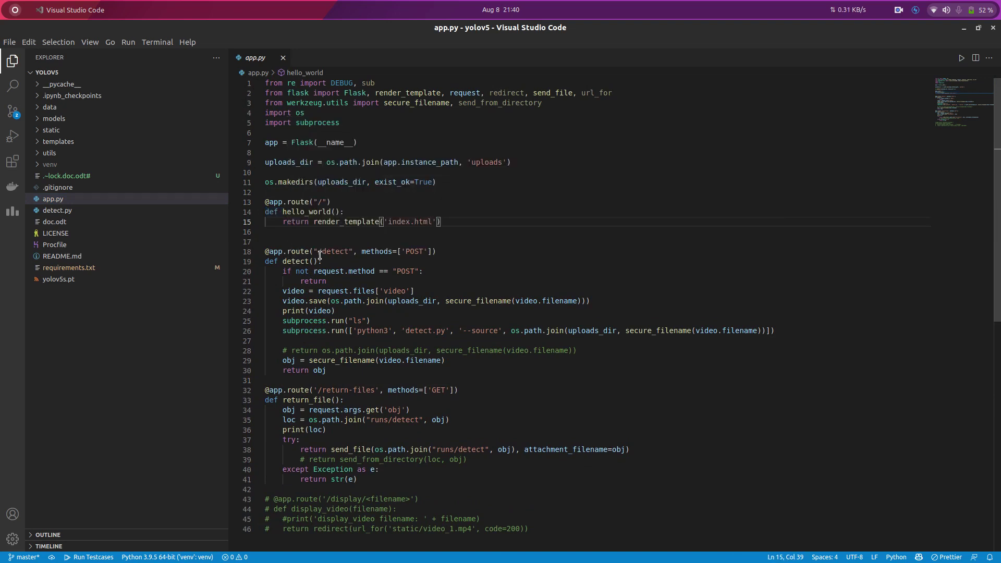
drag(318, 251, 347, 251)
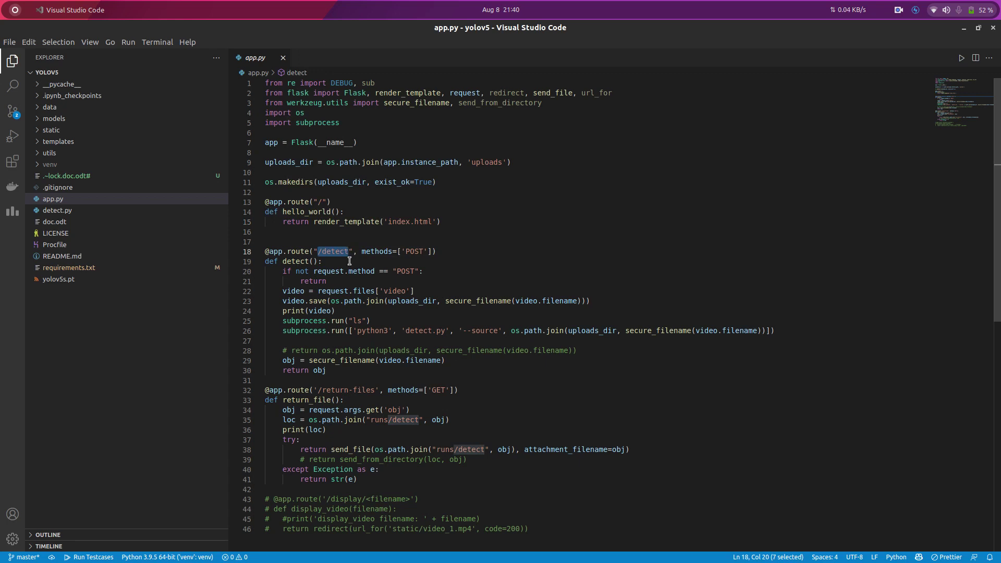
drag(292, 291, 386, 301)
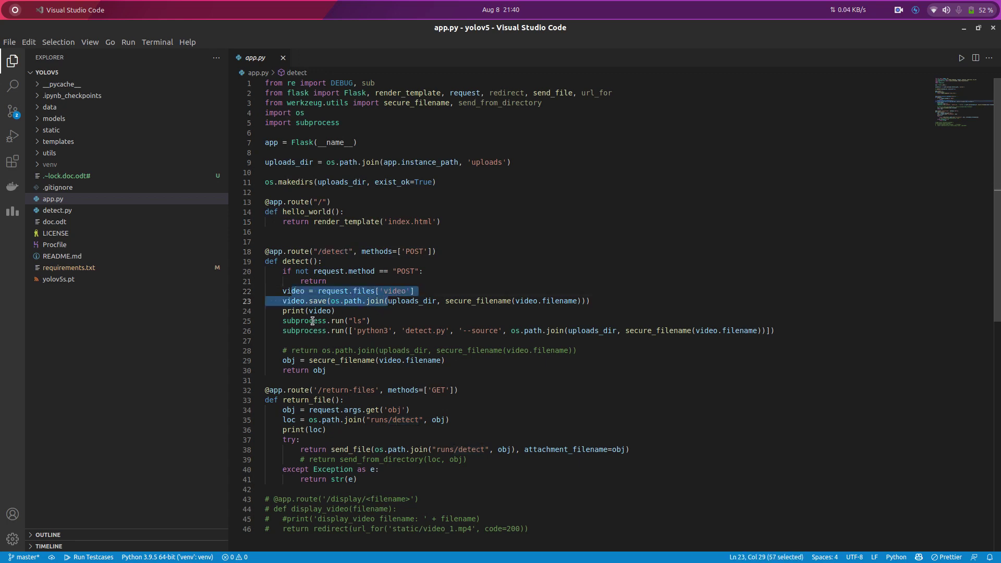
drag(312, 330, 617, 333)
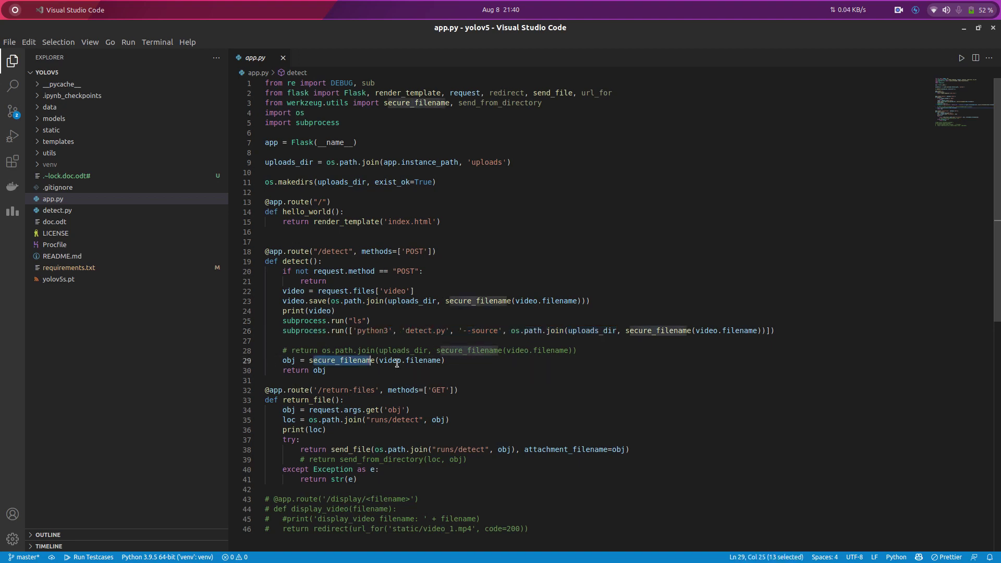
drag(322, 361, 423, 361)
click(414, 361)
scroll(348, 345, down, 4)
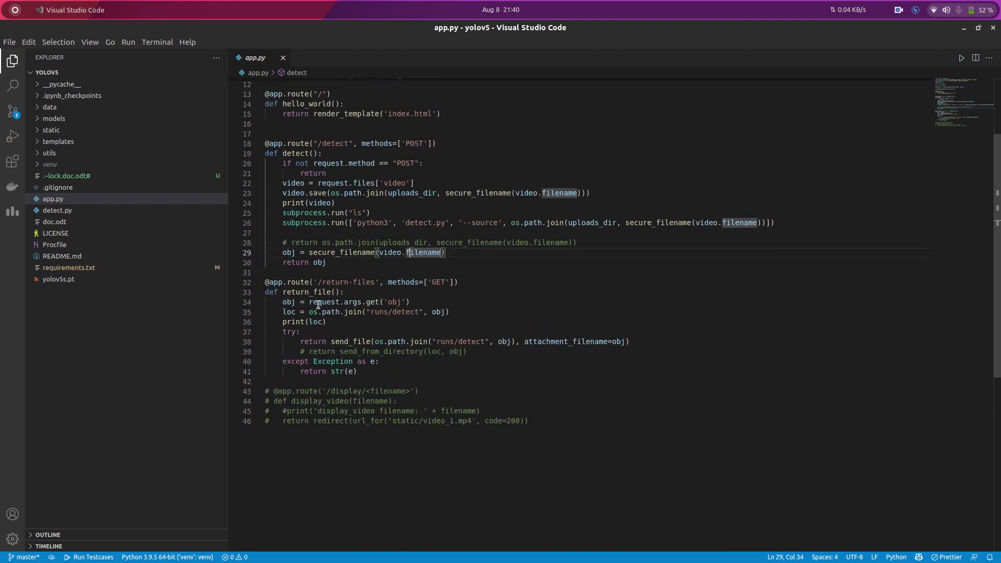
mouse_move(321, 308)
mouse_down()
mouse_move(348, 344)
mouse_move(311, 311)
mouse_move(306, 291)
mouse_up()
click(306, 292)
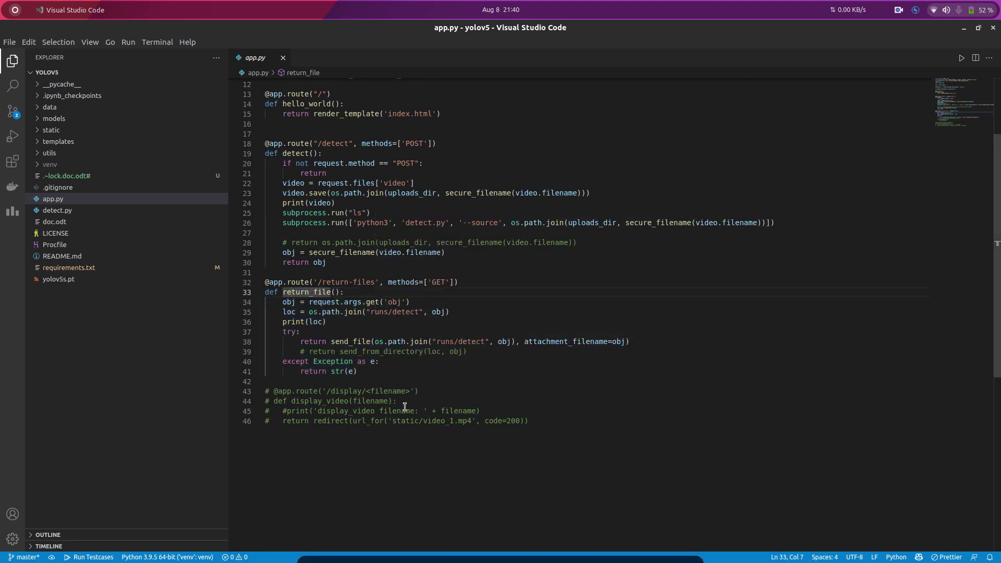
Start the Flask server with flask run in the venv-activated integrated terminal
key(ctrl+grave)
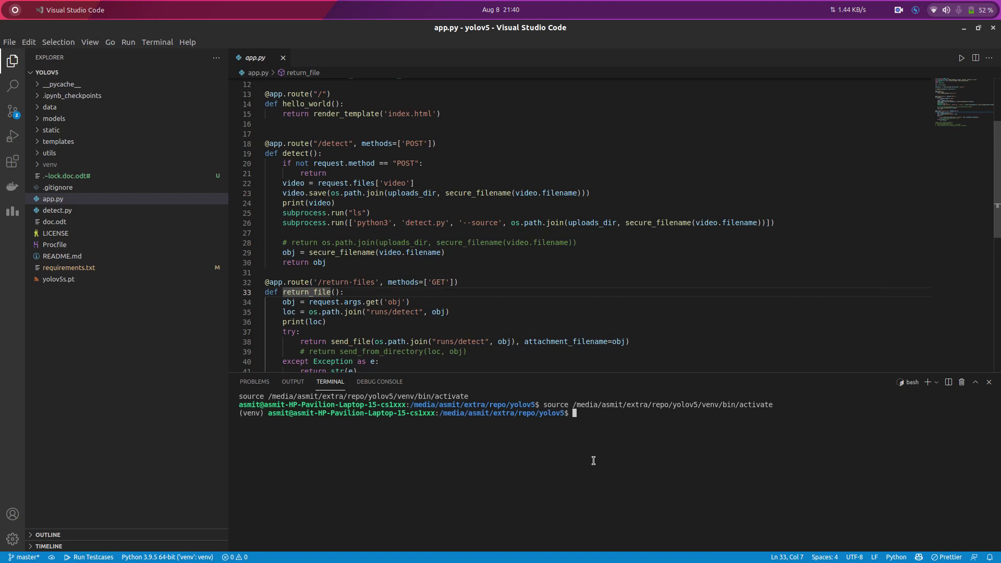
text(flask ru)
text(n)
key(Return)
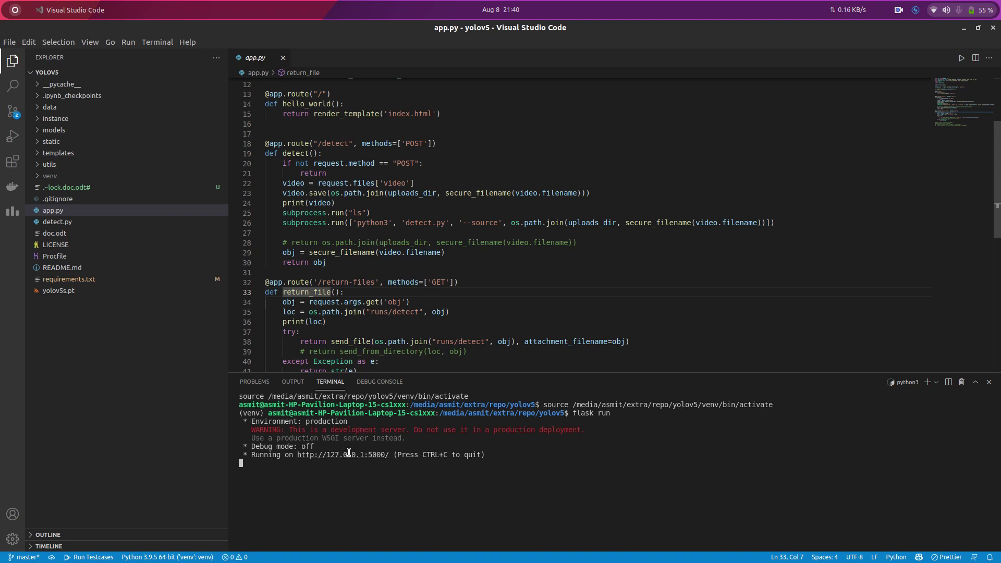
key(alt)
Load localhost:5000 in a new Brave tab to show the YOLO upload page
click(317, 544)
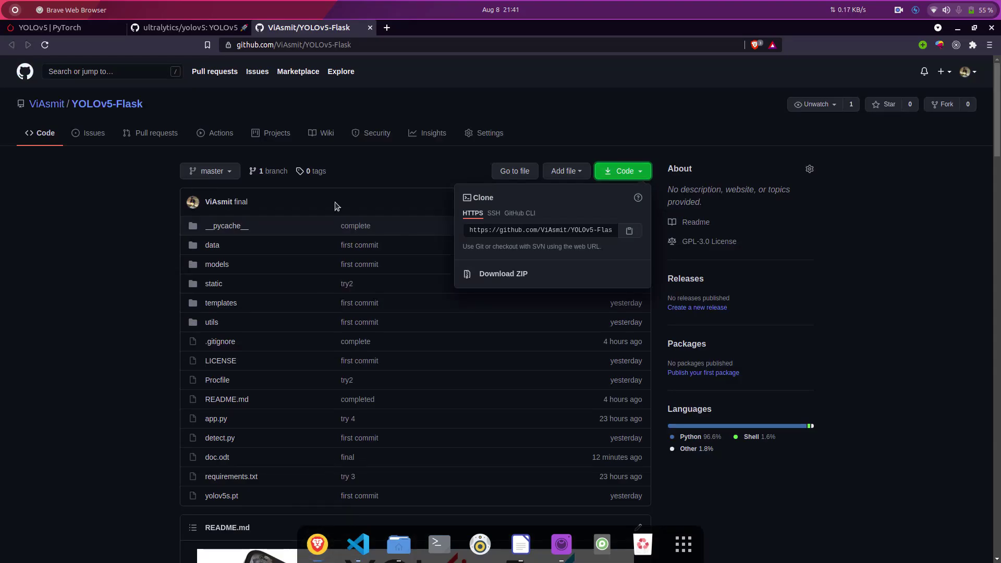
click(386, 27)
key(End)
key(BackSpace)
key(BackSpace)
key(BackSpace)
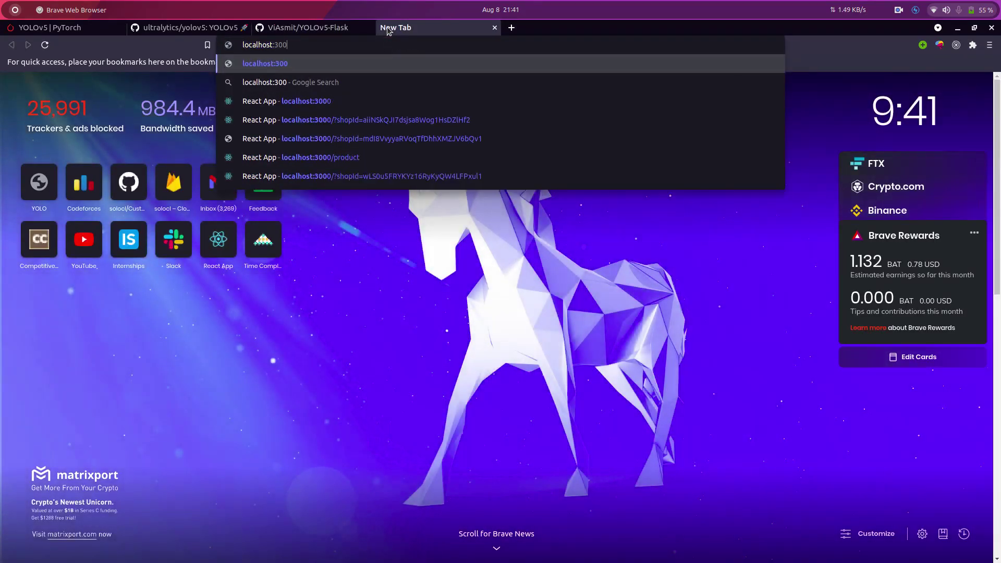
text(5000)
key(Return)
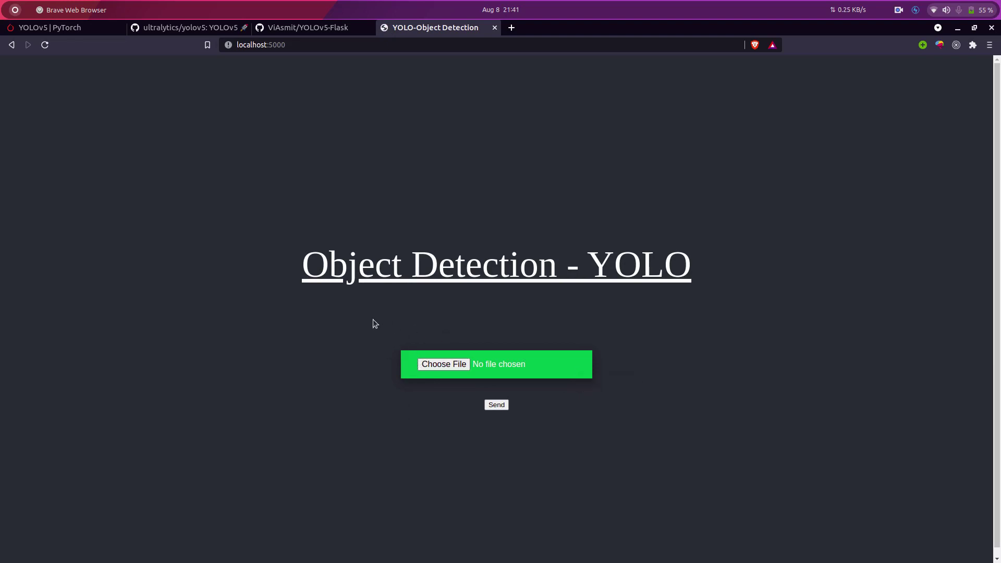
mouse_move(501, 554)
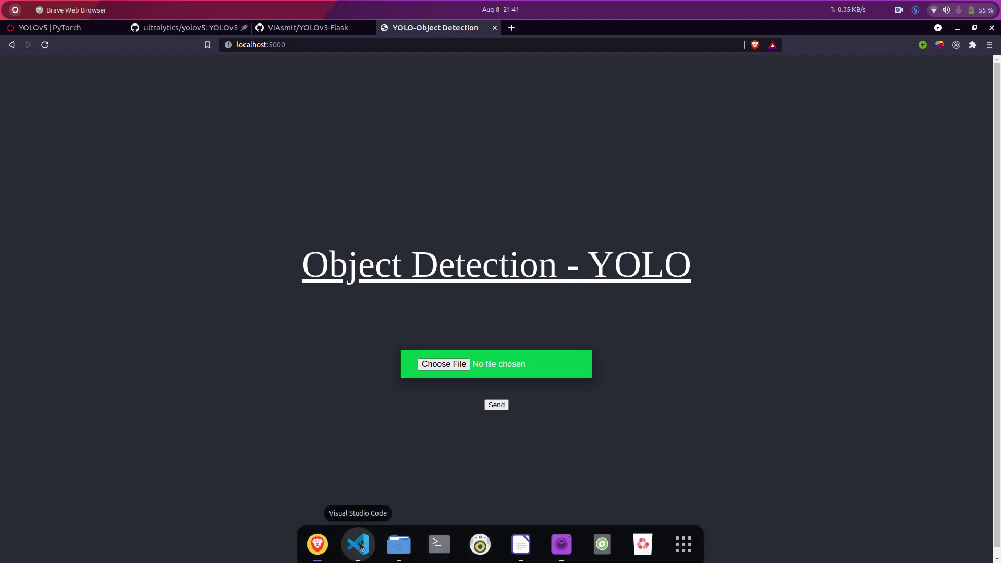
click(357, 544)
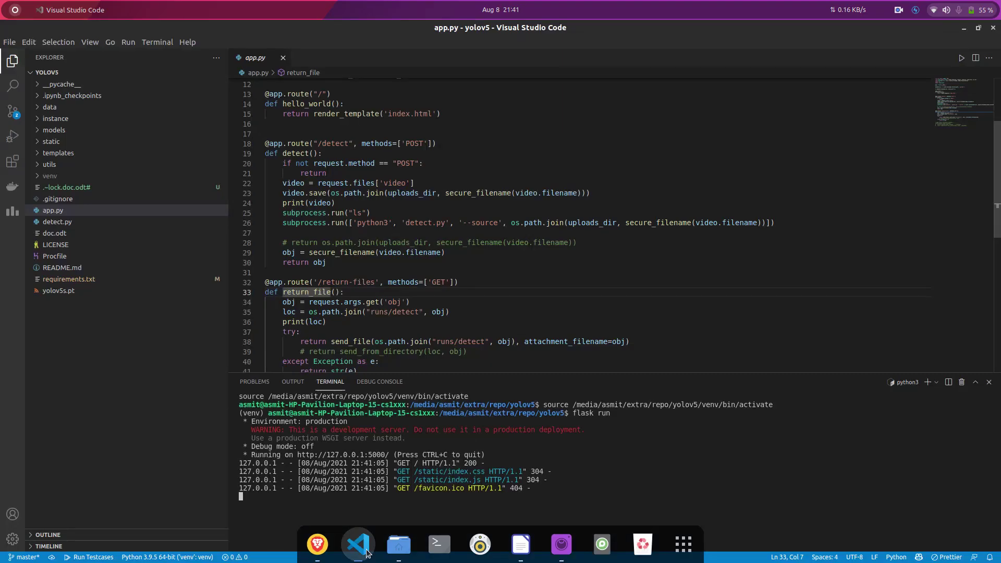
key(alt+Tab)
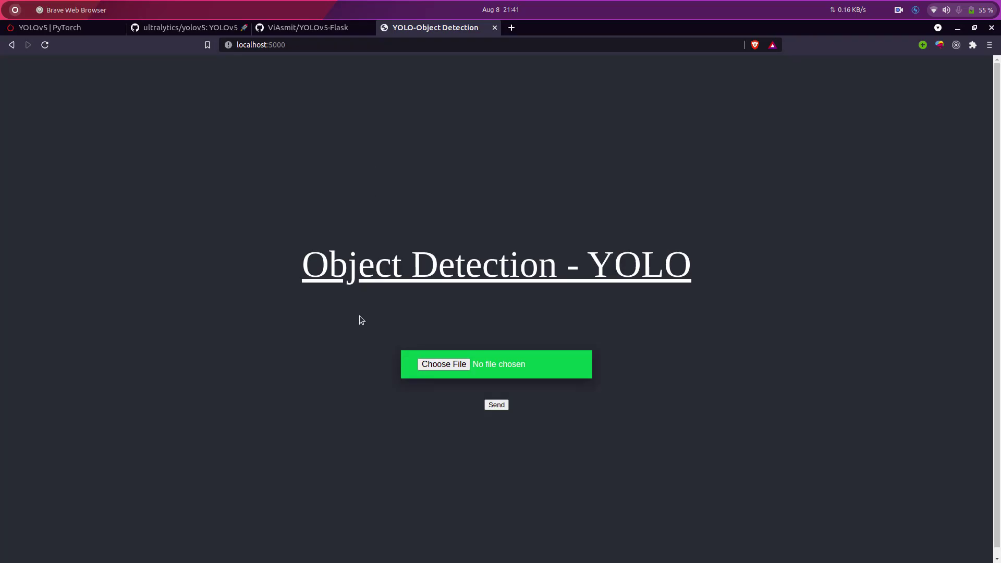
key(alt+Tab)
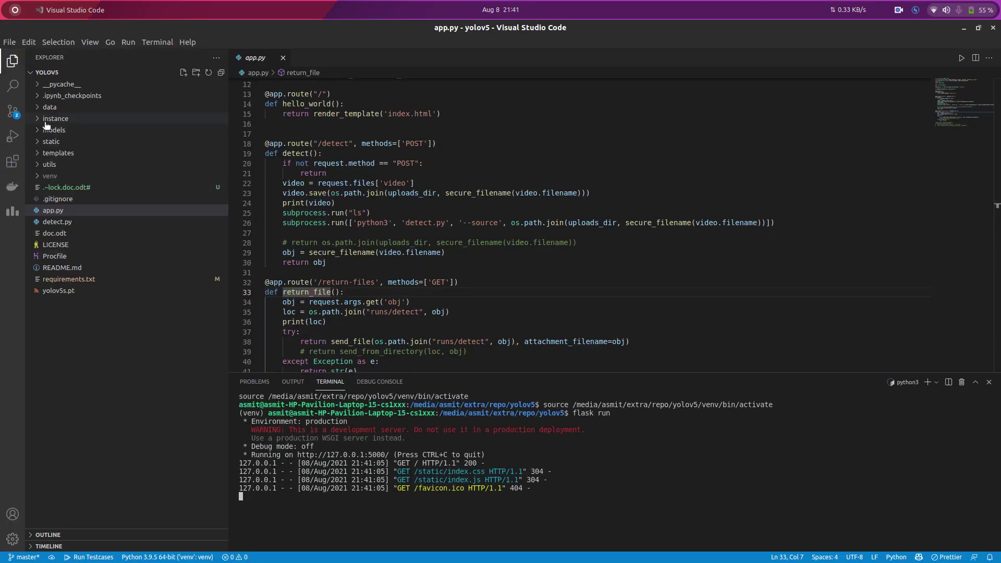
click(50, 152)
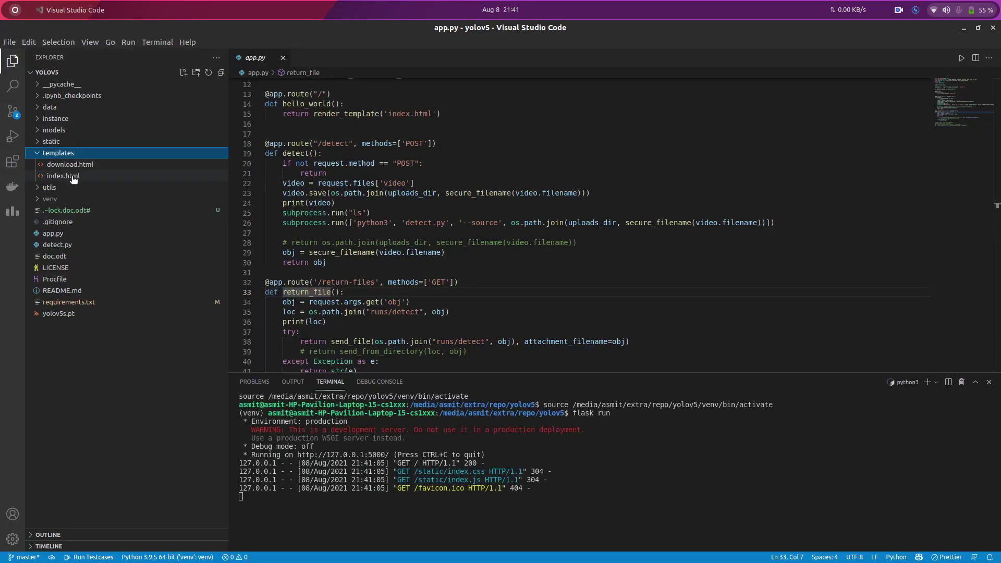
click(62, 176)
scroll(337, 208, down, 3)
scroll(337, 207, down, 7)
scroll(339, 210, up, 5)
scroll(339, 209, up, 7)
click(314, 199)
drag(333, 261, 374, 316)
drag(314, 341, 335, 331)
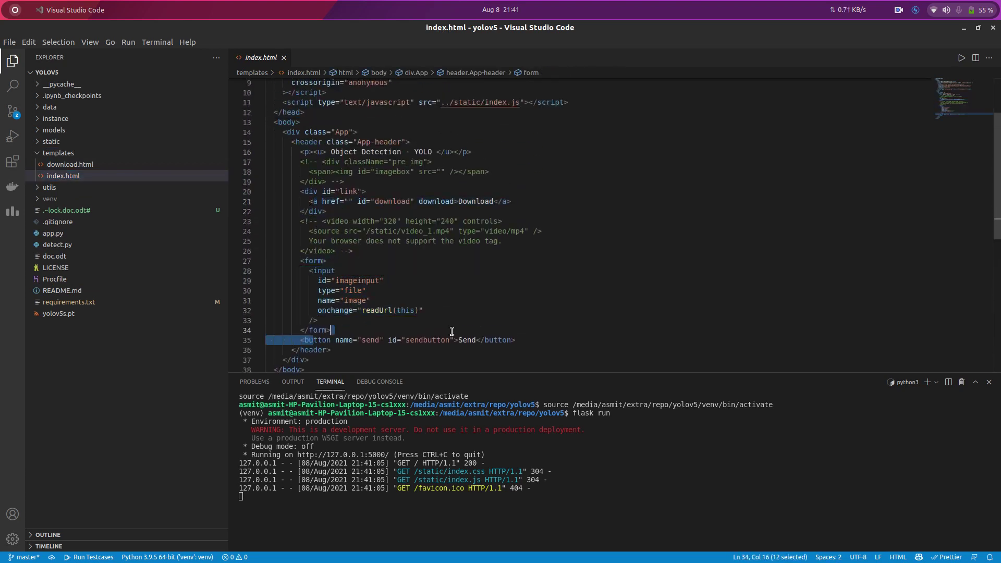
click(345, 199)
click(75, 142)
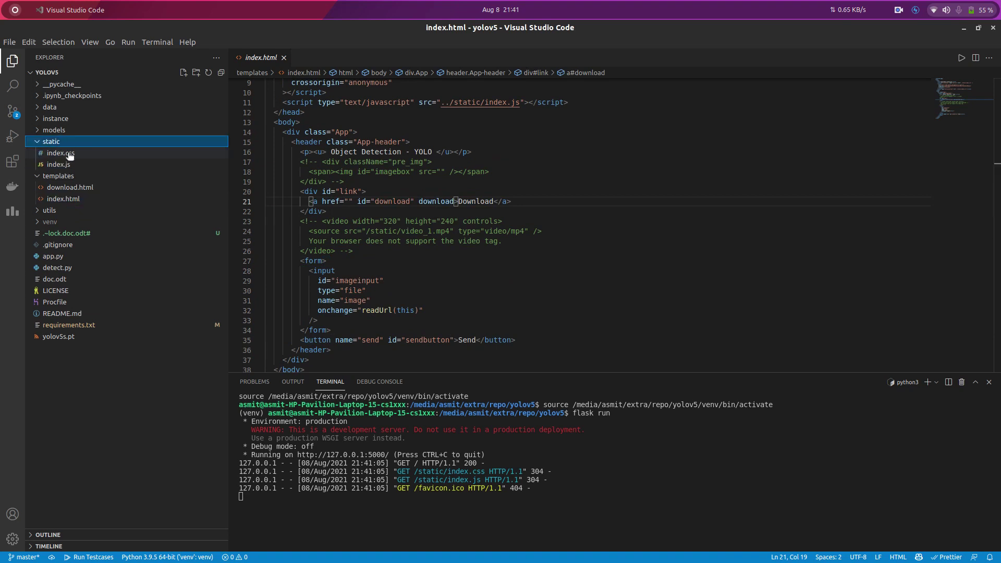
click(70, 154)
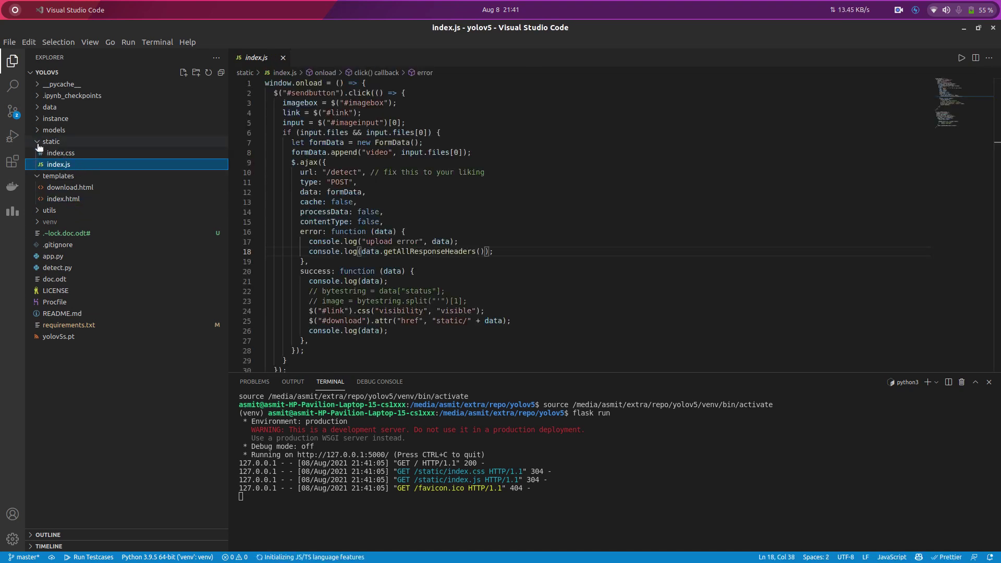
click(39, 143)
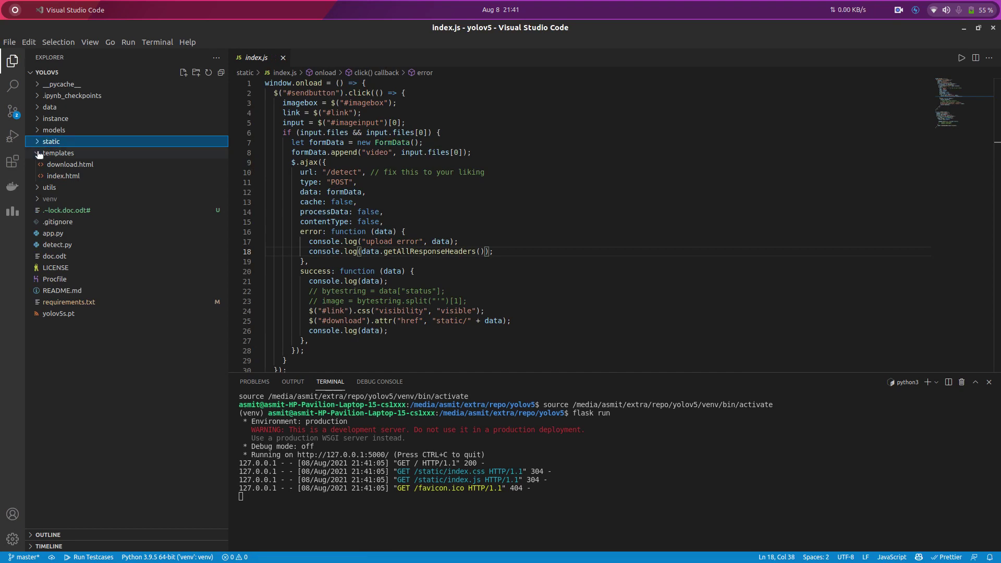
click(38, 154)
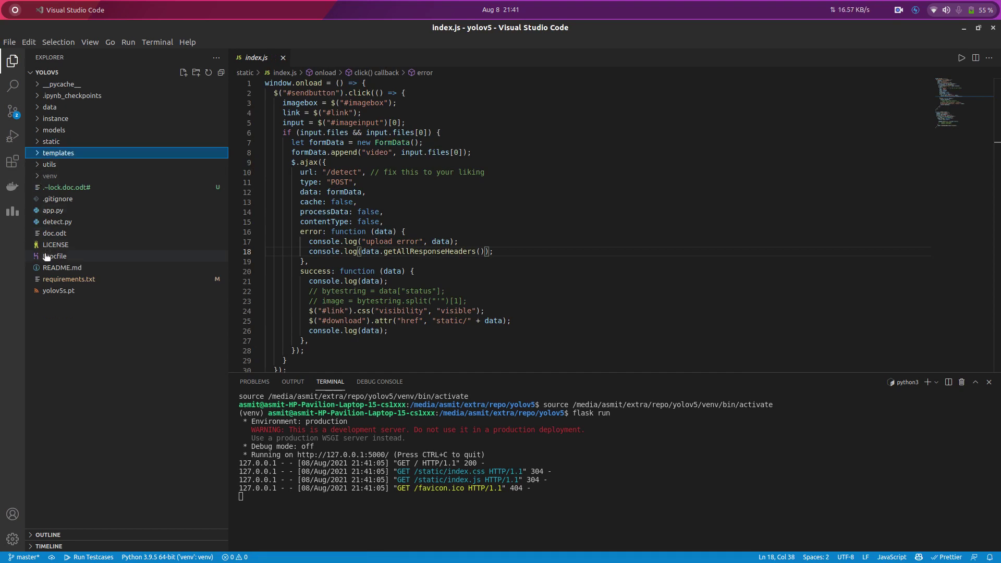
click(49, 210)
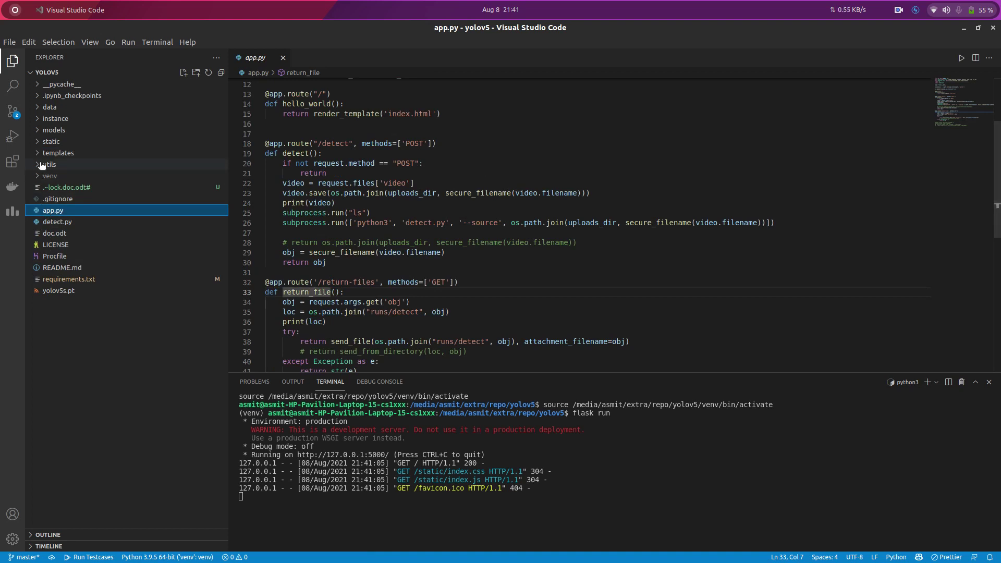
click(38, 143)
click(39, 177)
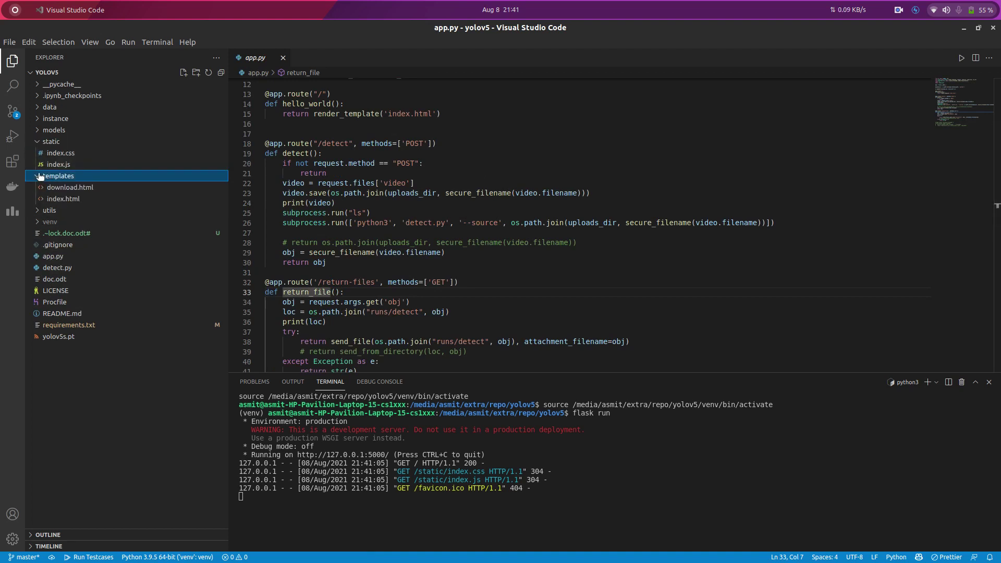
click(40, 177)
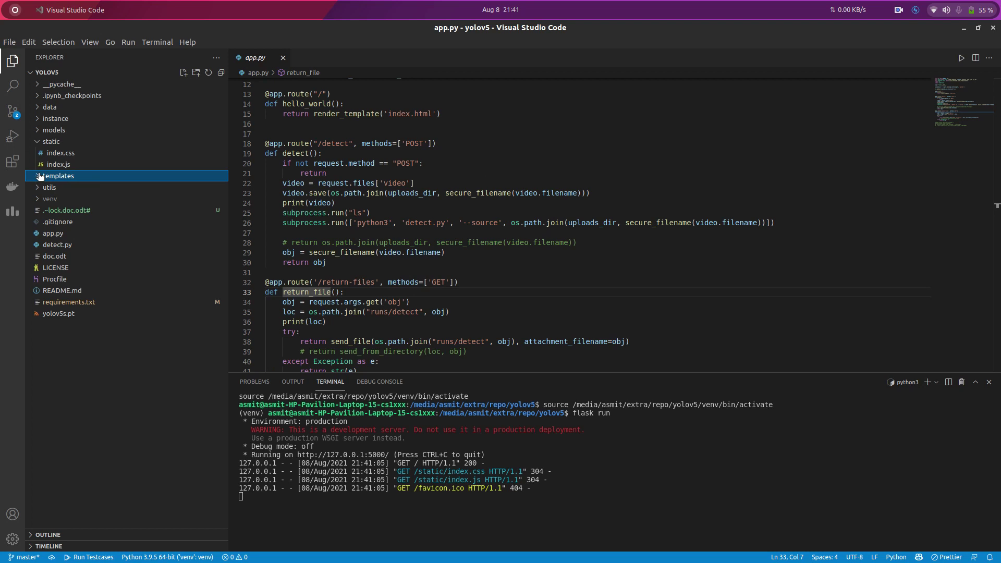
click(38, 143)
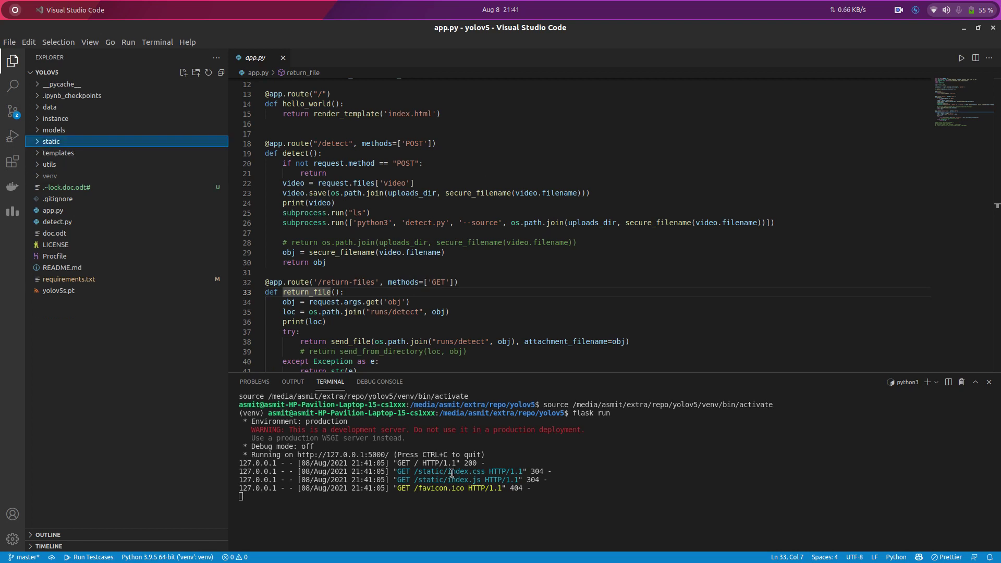
drag(417, 472, 470, 486)
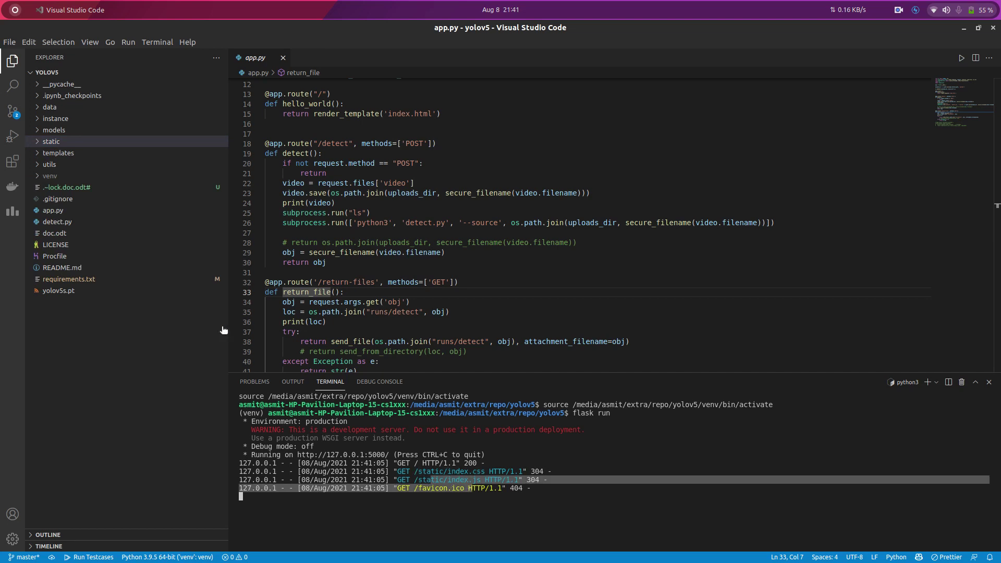
key(alt+Tab)
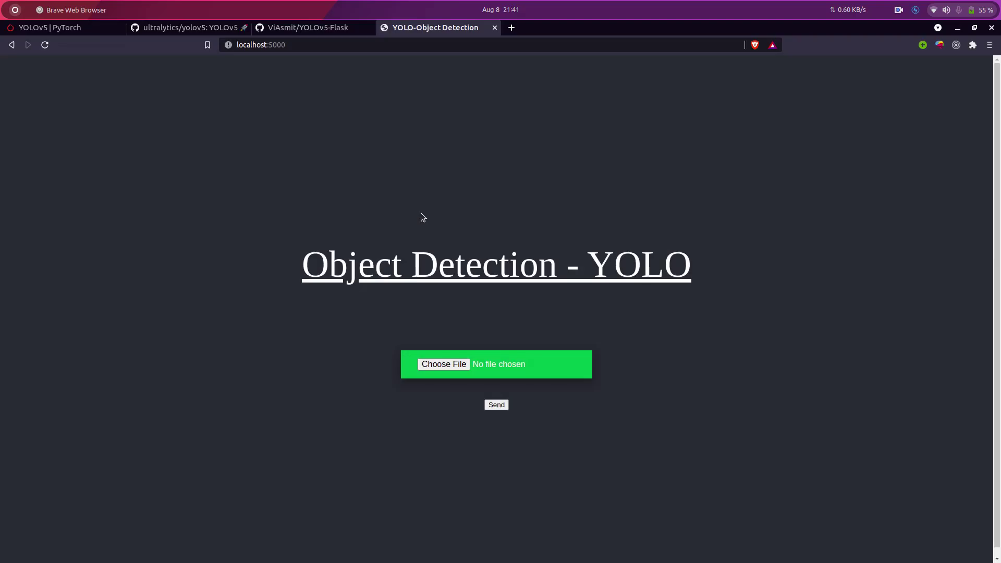
Choose image_1.jpg from Downloads/input and send it to the detection server
click(443, 364)
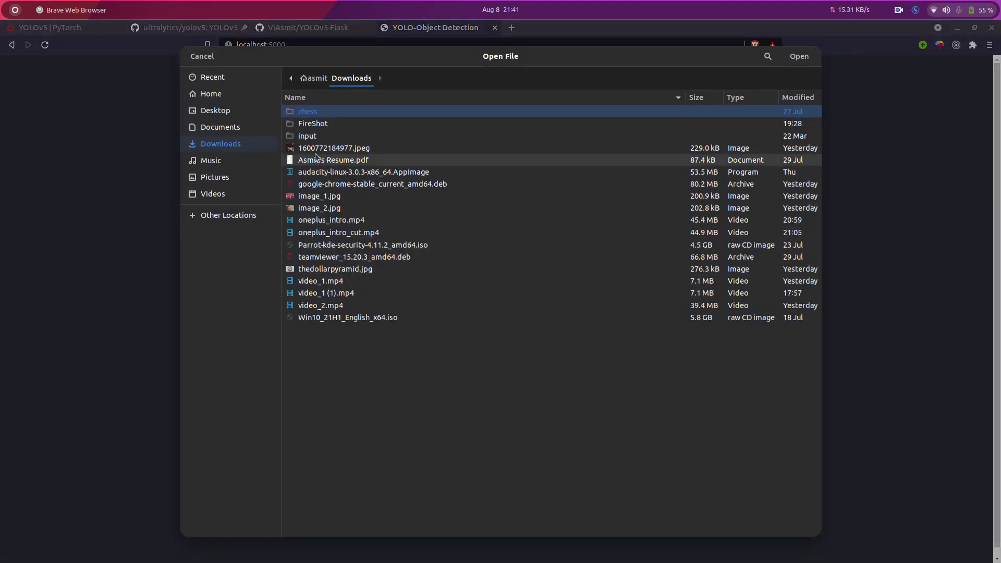
click(326, 195)
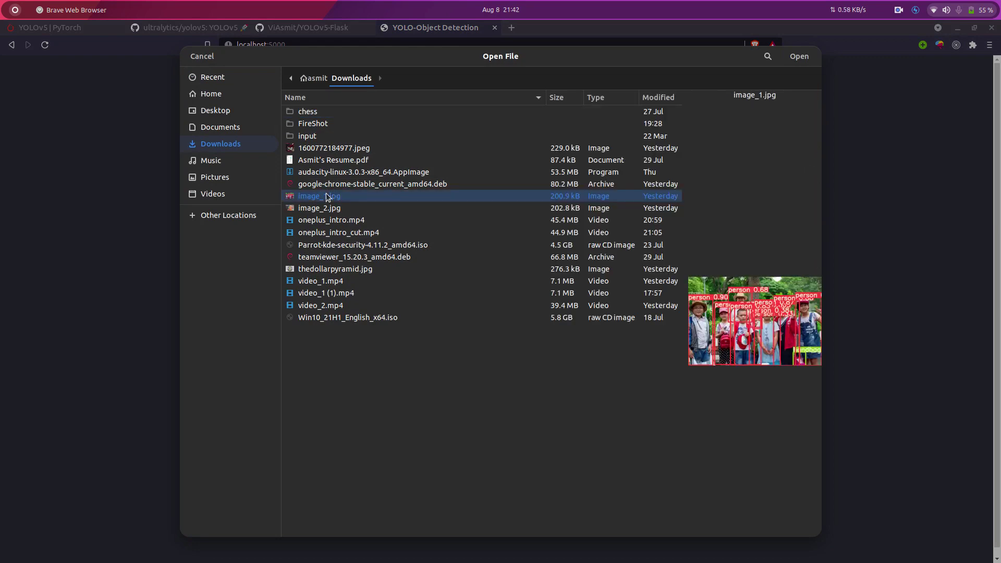
double_click(313, 136)
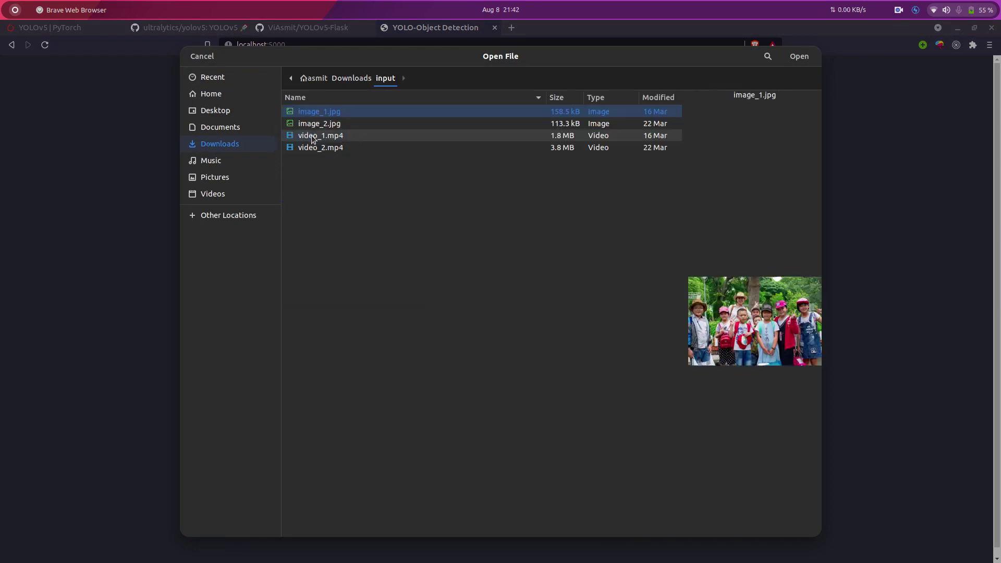
click(336, 125)
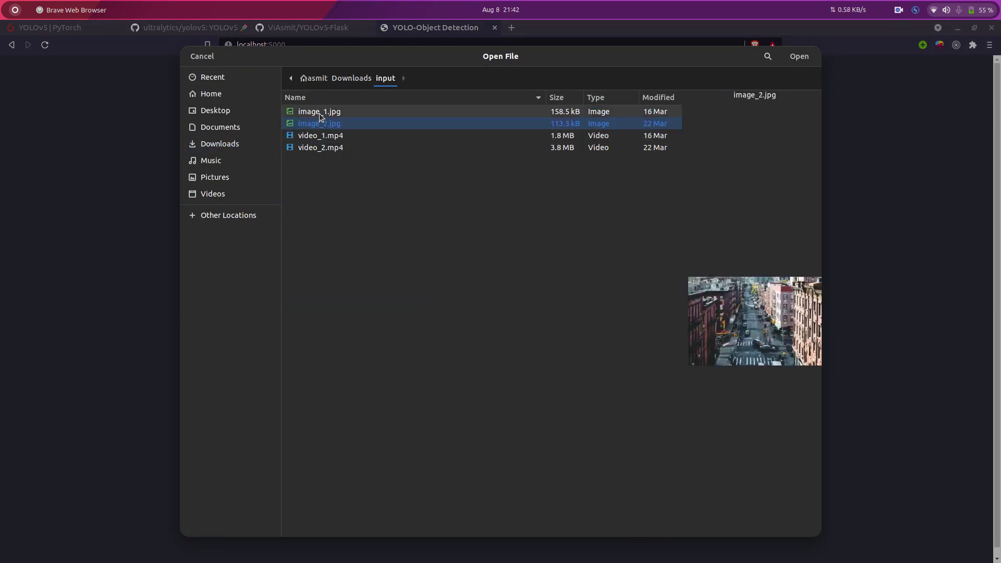
double_click(320, 114)
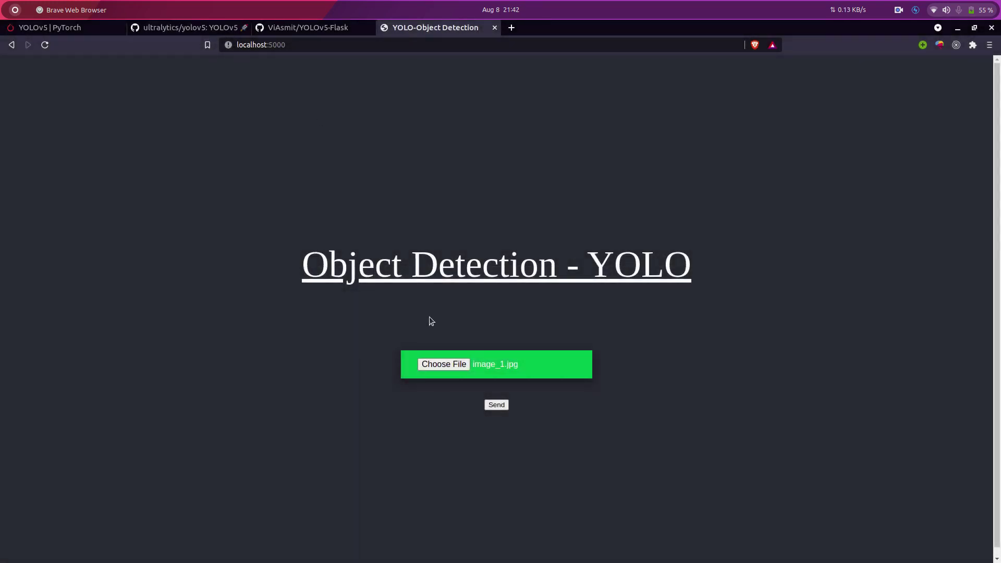
click(497, 405)
key(alt+Tab)
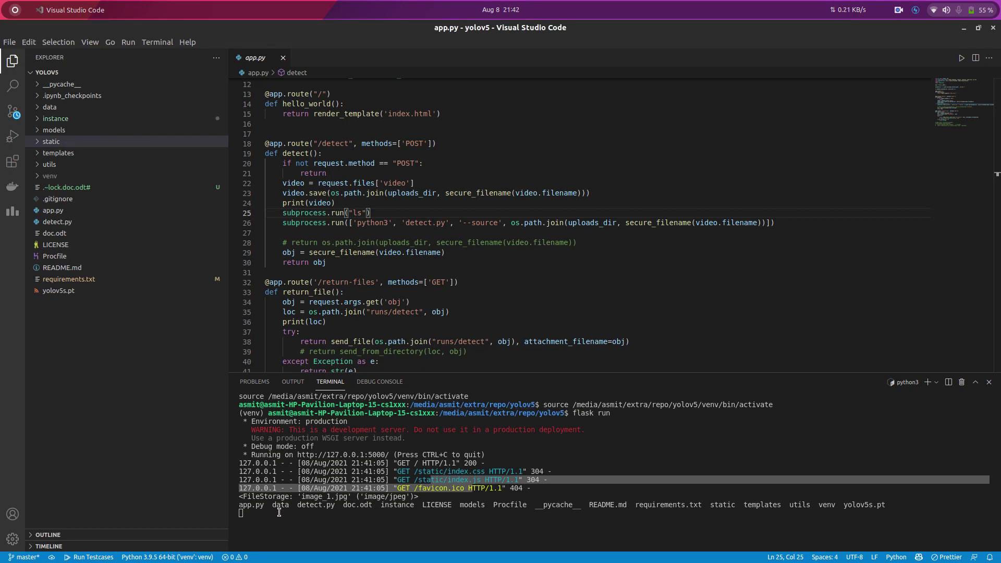
Review the terminal output showing 11 persons and a handbag detected in image_1.jpg
click(252, 514)
drag(244, 501, 255, 505)
triple_click(243, 501)
click(276, 503)
triple_click(276, 497)
click(276, 498)
scroll(388, 222, down, 3)
scroll(388, 222, up, 3)
scroll(388, 221, down, 2)
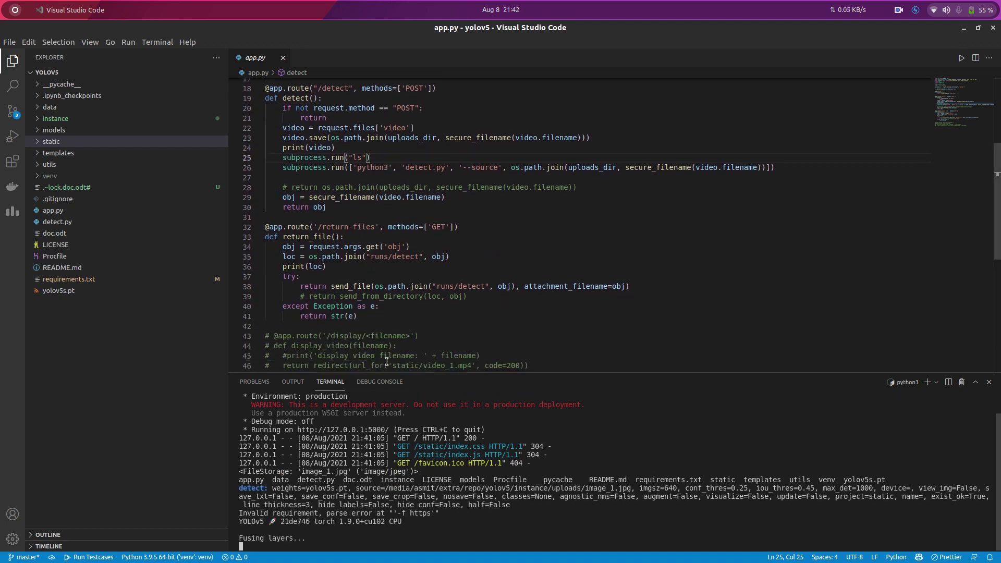
drag(334, 489, 287, 507)
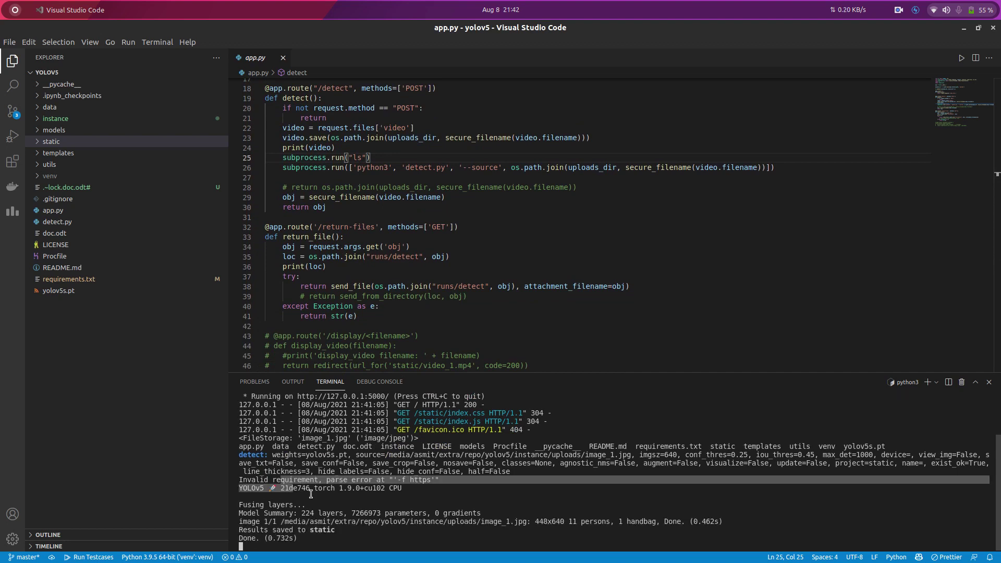
click(287, 507)
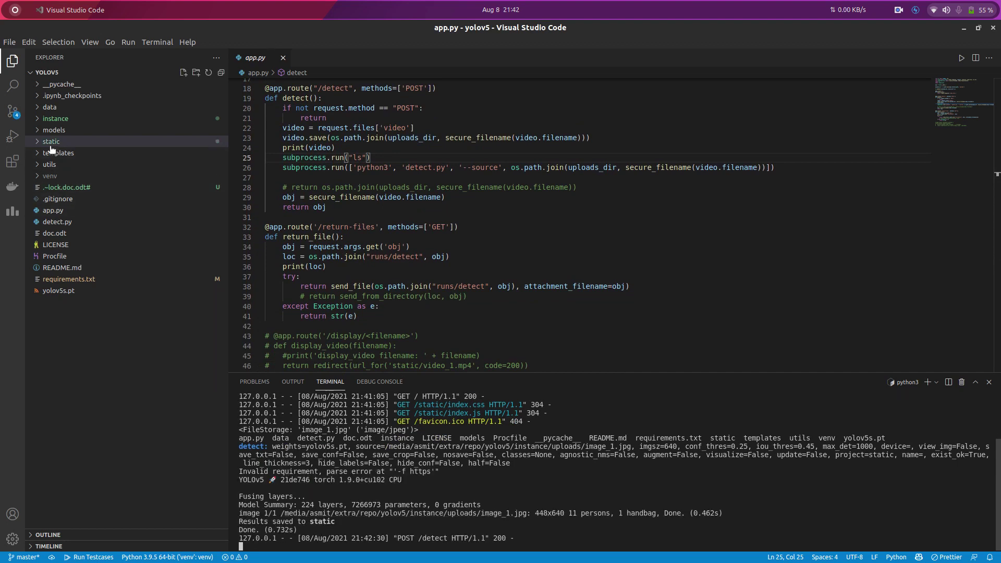
Expand the static folder to show the annotated image_1.jpg
click(54, 146)
key(alt+Tab)
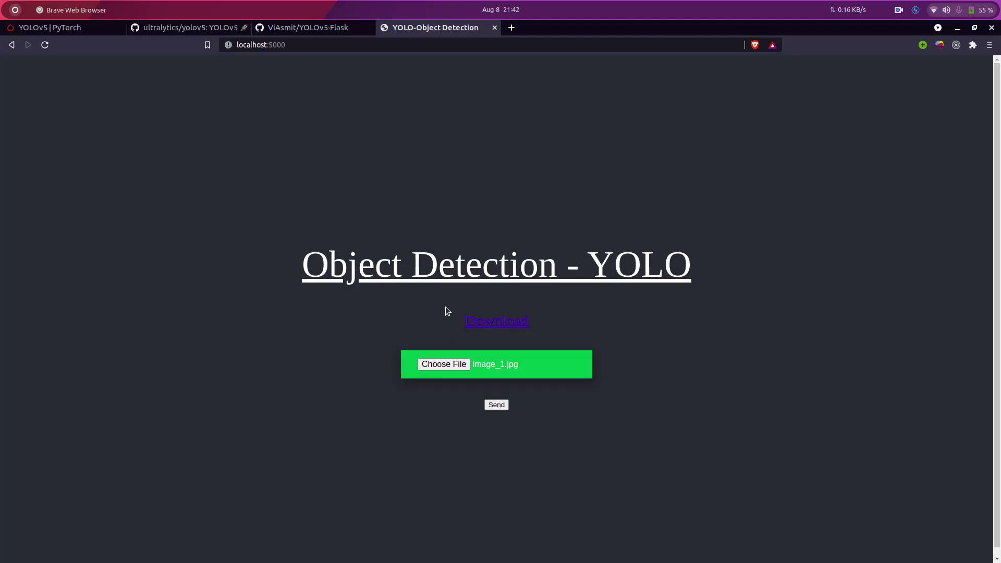
key(alt+Tab)
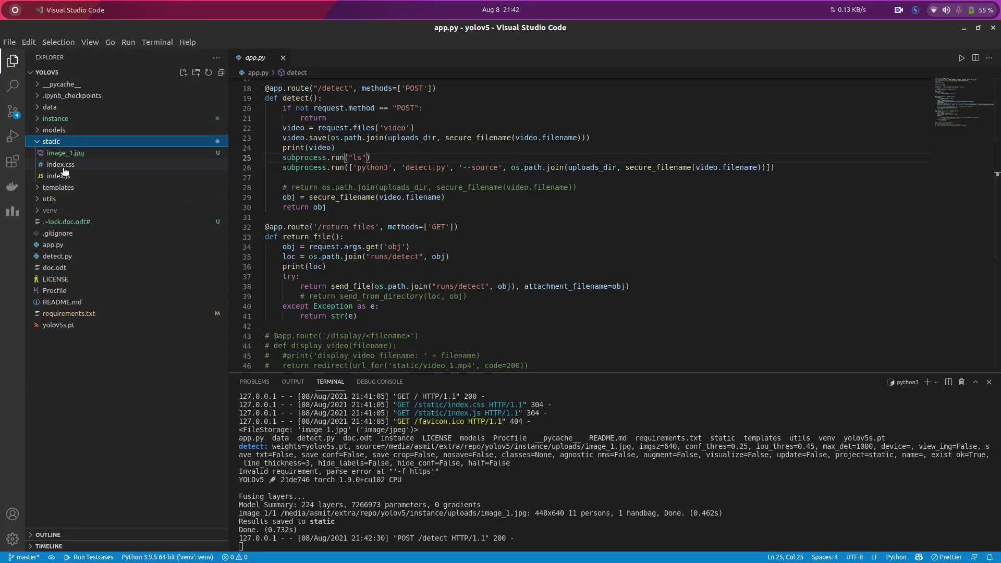
Open static/index.js and review the success handler lines 21–24 revealing the download link
click(59, 175)
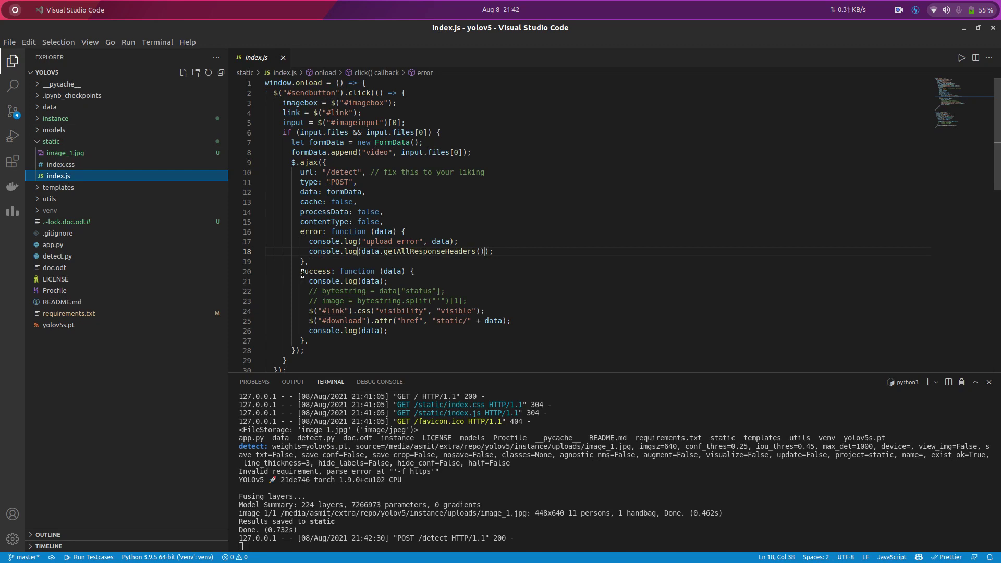
click(340, 280)
click(312, 320)
click(325, 310)
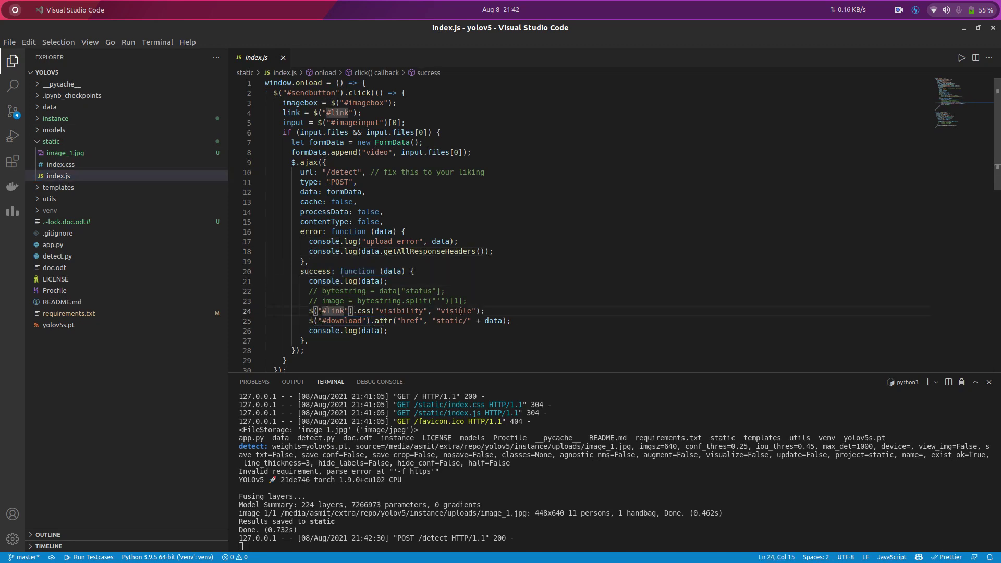
Download the annotated image_1.jpg from the detection page and open it
drag(315, 322, 389, 322)
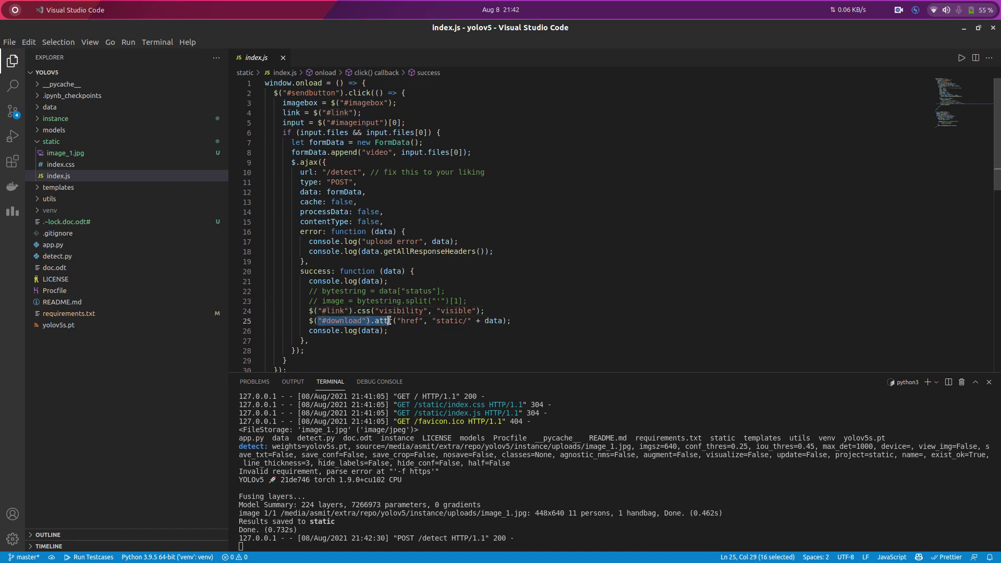
key(alt+Tab)
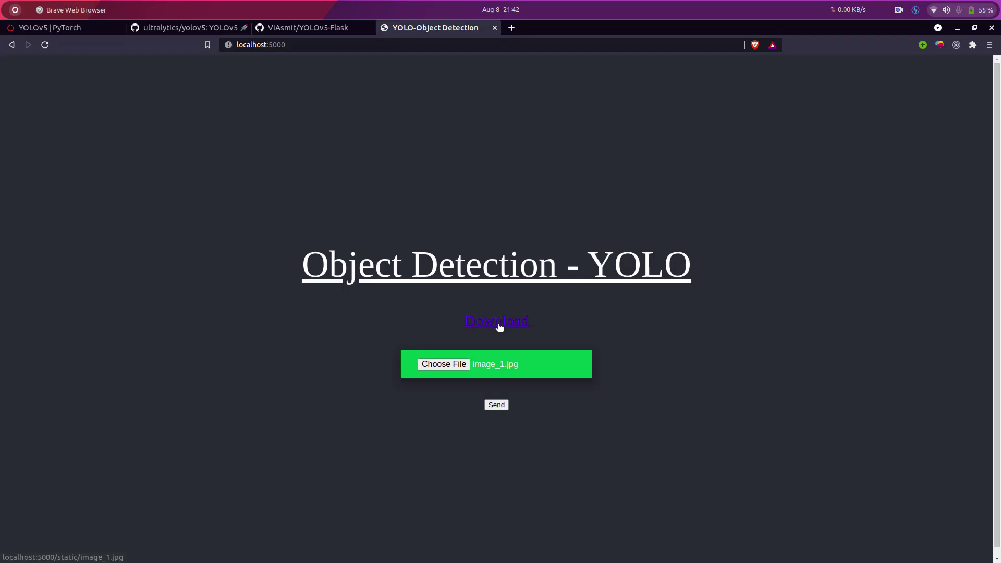
click(492, 323)
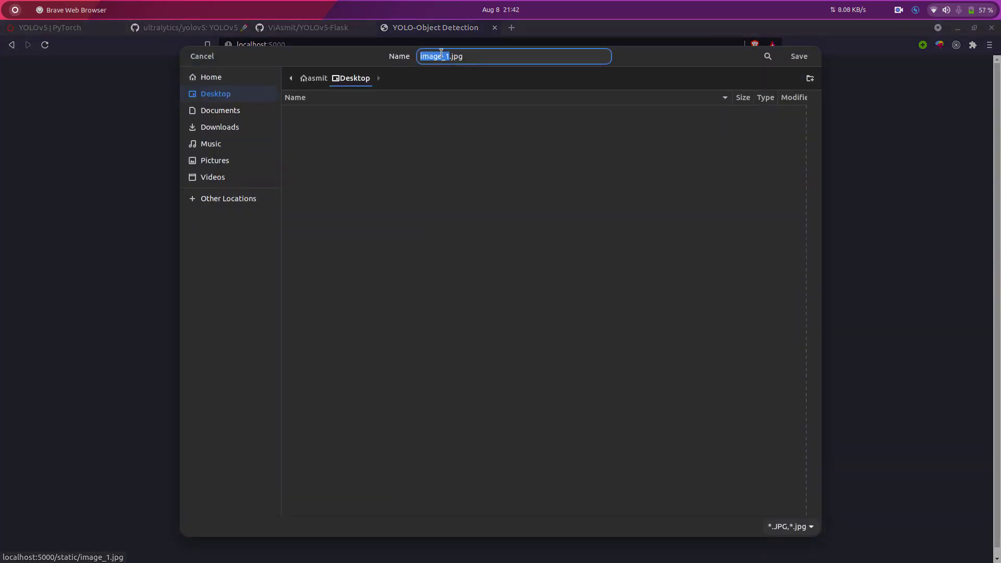
click(800, 60)
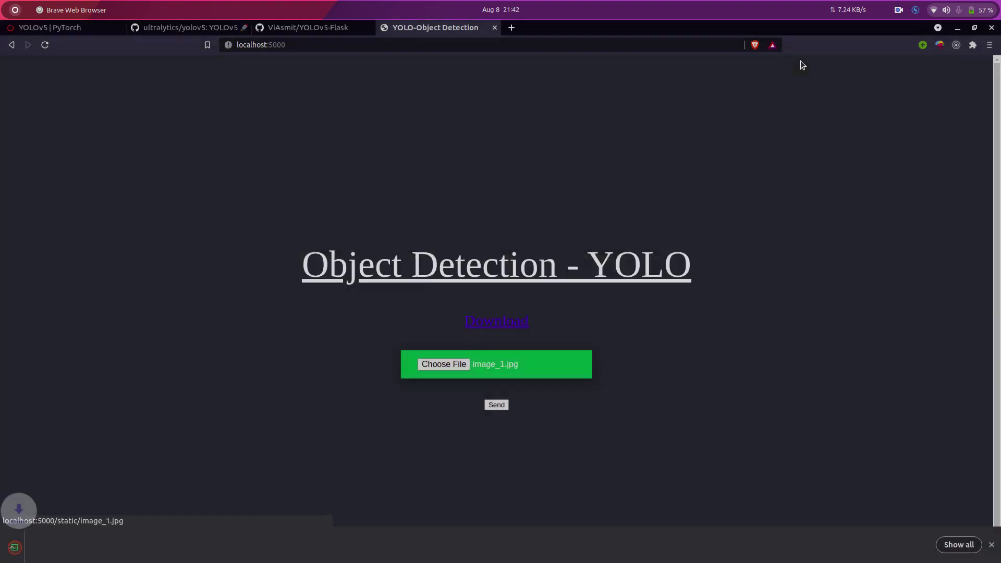
click(48, 536)
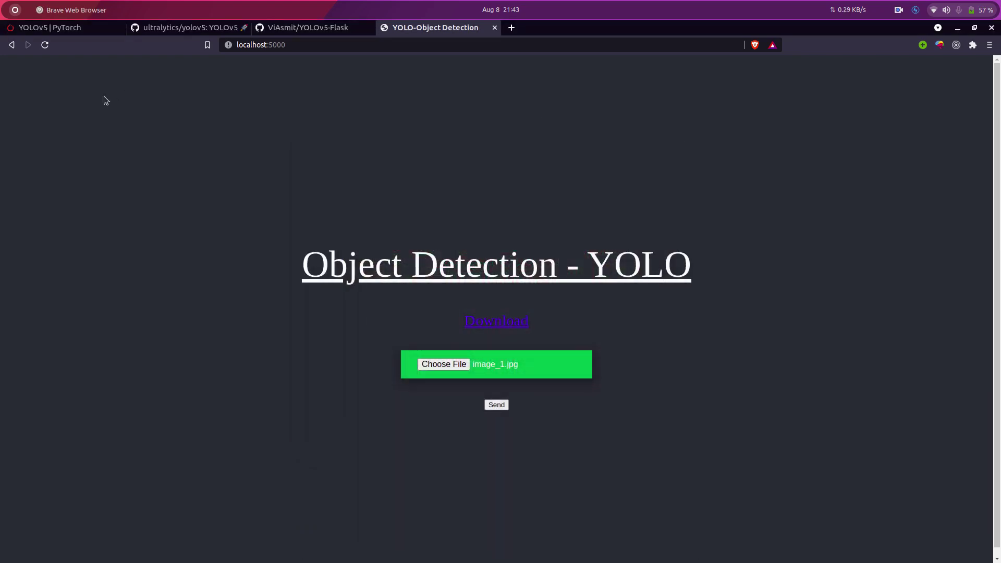
Reload the detection page and upload video_1.mp4 from Downloads/input
key(F5)
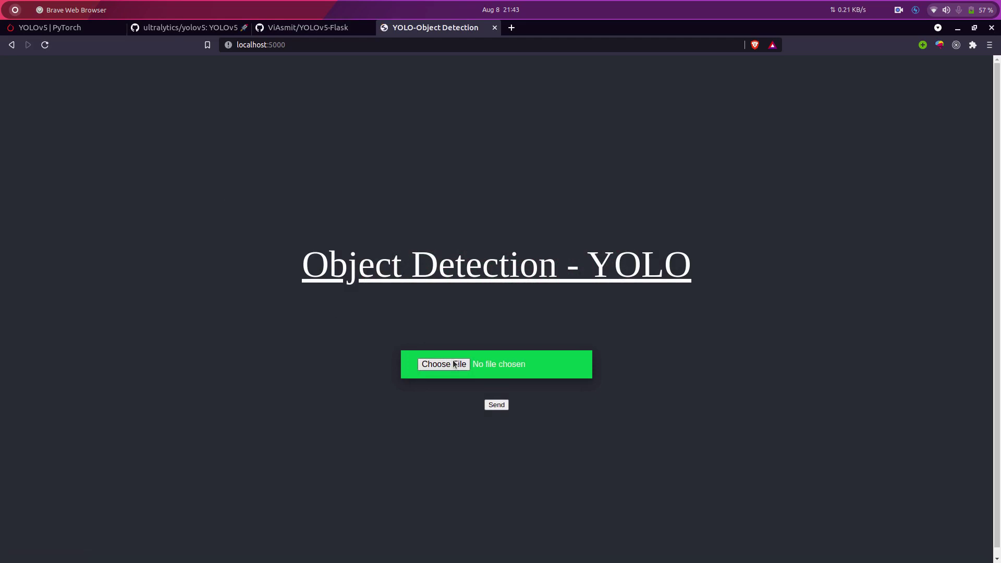
click(453, 364)
click(313, 137)
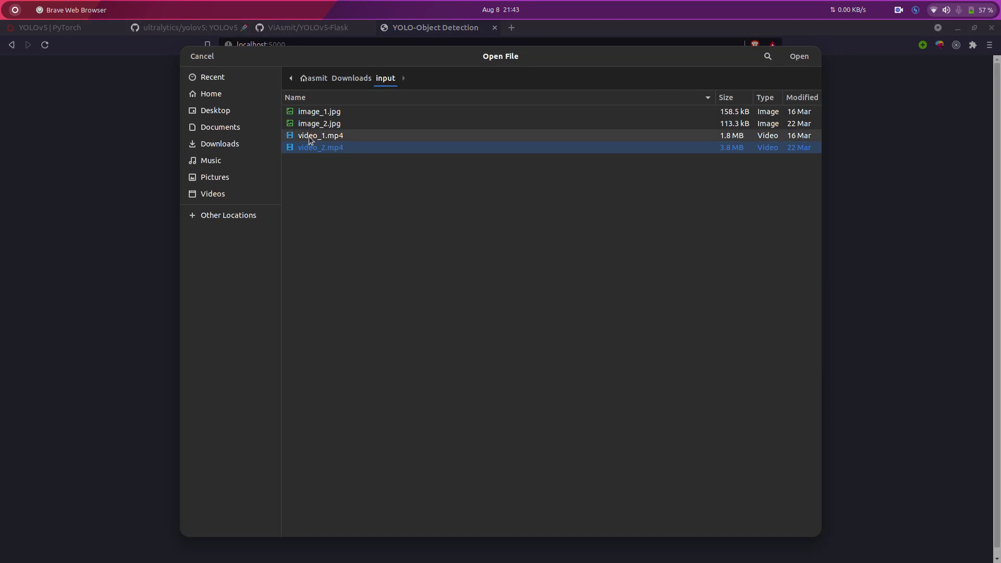
double_click(310, 137)
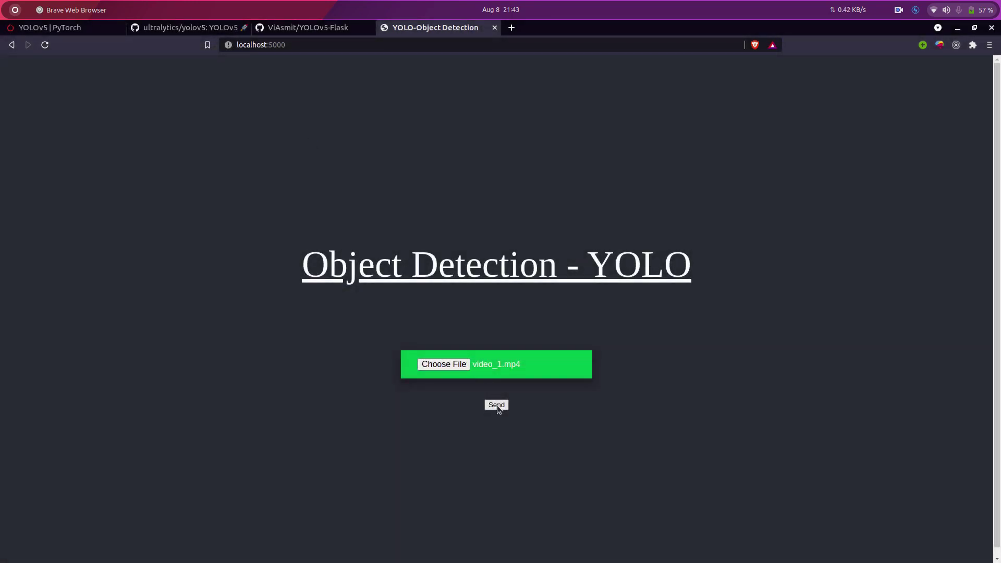
key(alt+Tab)
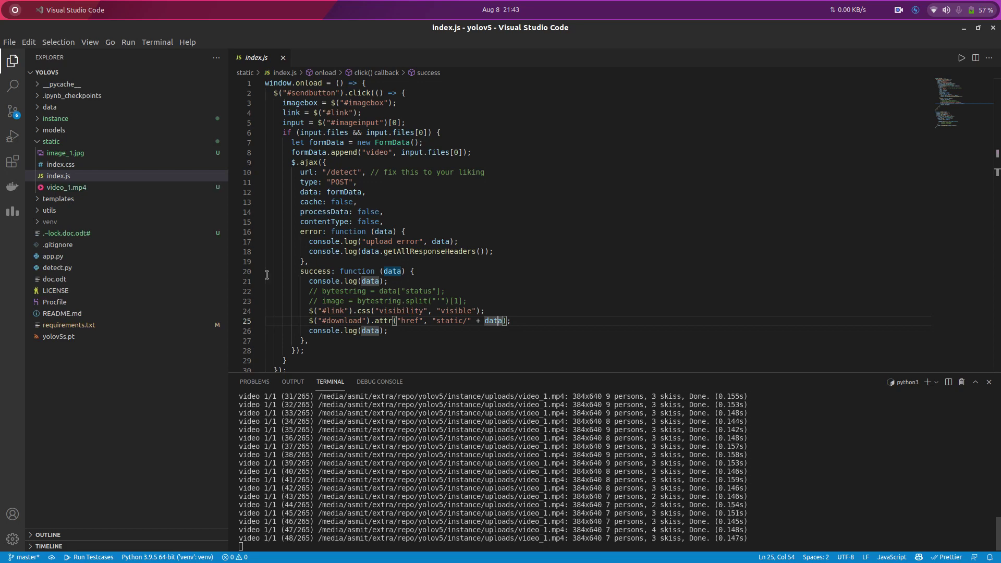
scroll(406, 298, down, 5)
scroll(405, 297, up, 5)
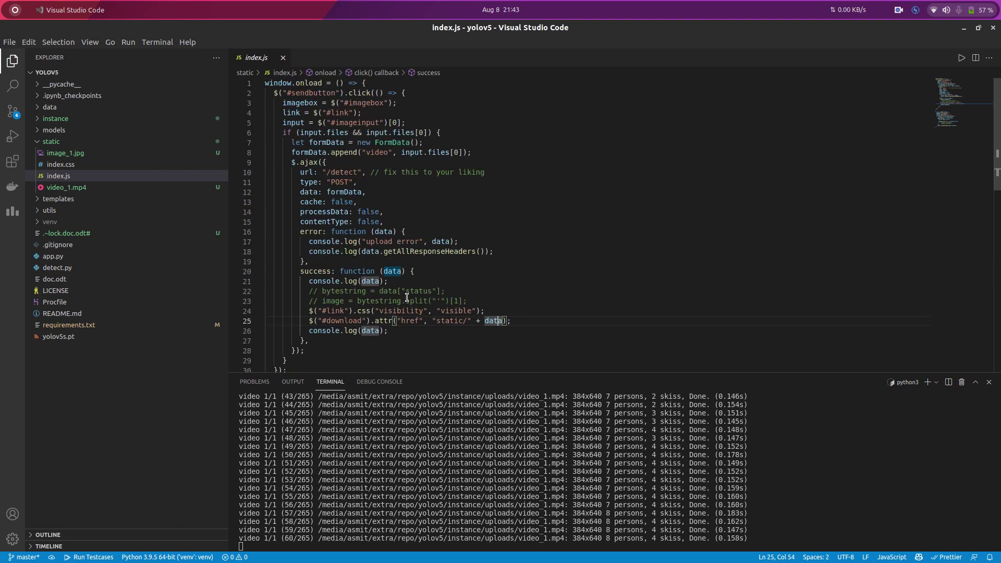
scroll(406, 298, down, 5)
scroll(406, 298, up, 5)
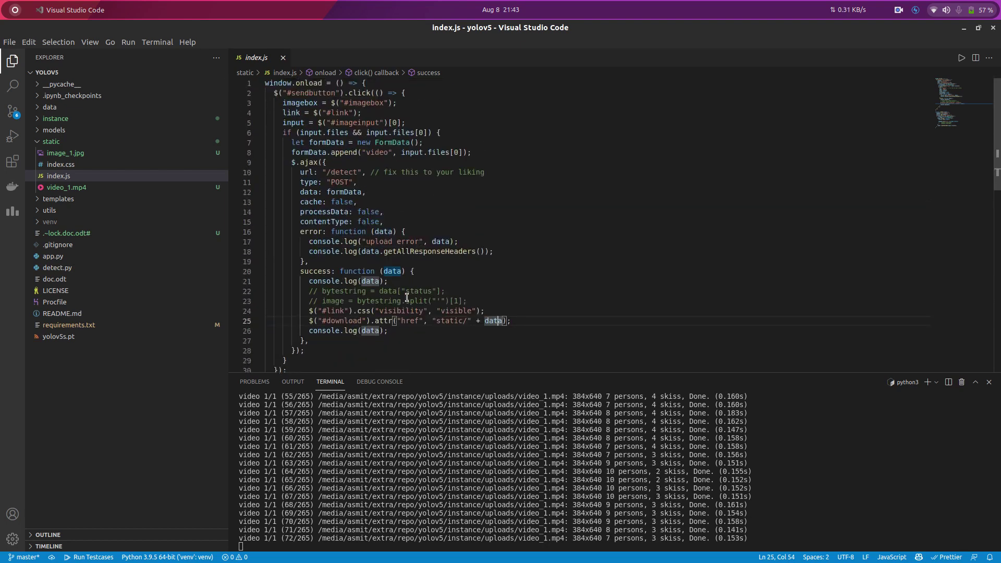
Adjust the editor zoom and collapse the static folder while video frames process
click(378, 206)
key(ctrl+equal)
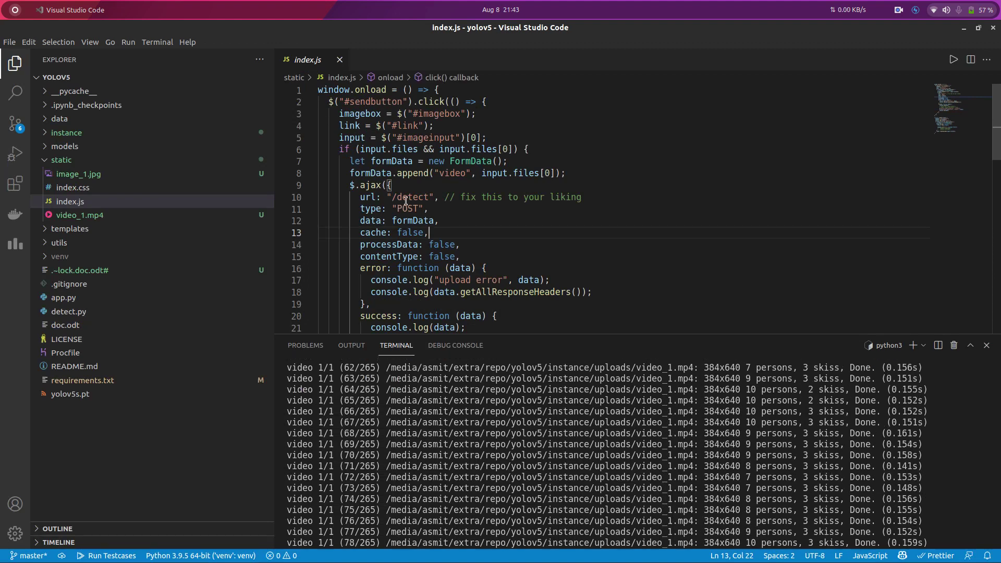
key(ctrl+equal)
scroll(405, 200, down, 5)
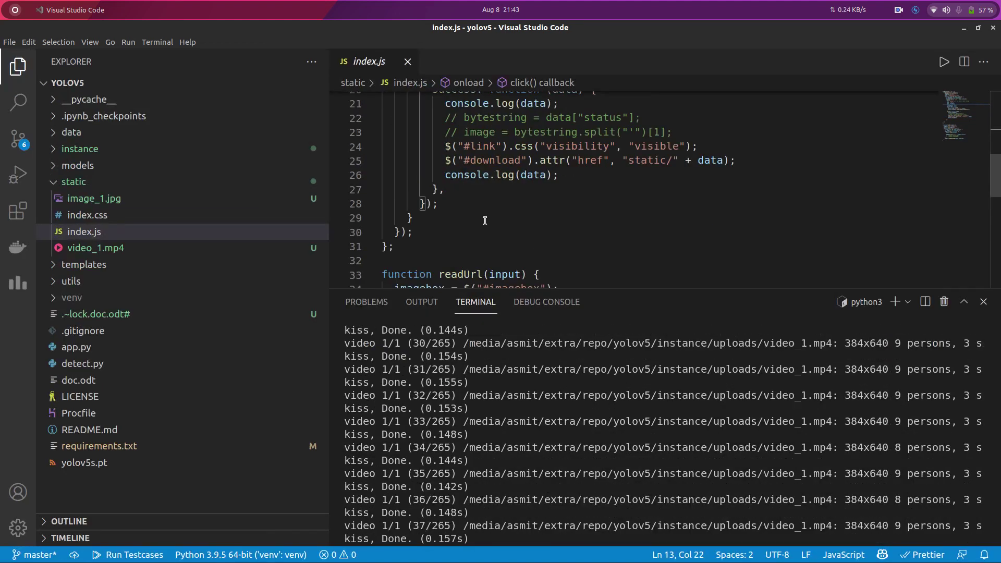
key(ctrl+minus)
scroll(440, 216, down, 5)
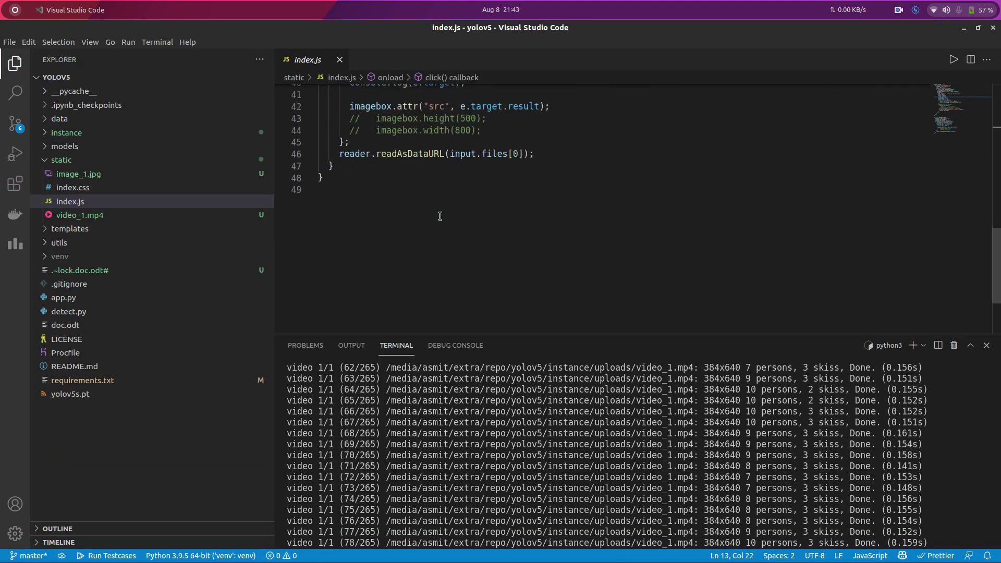
scroll(440, 217, up, 10)
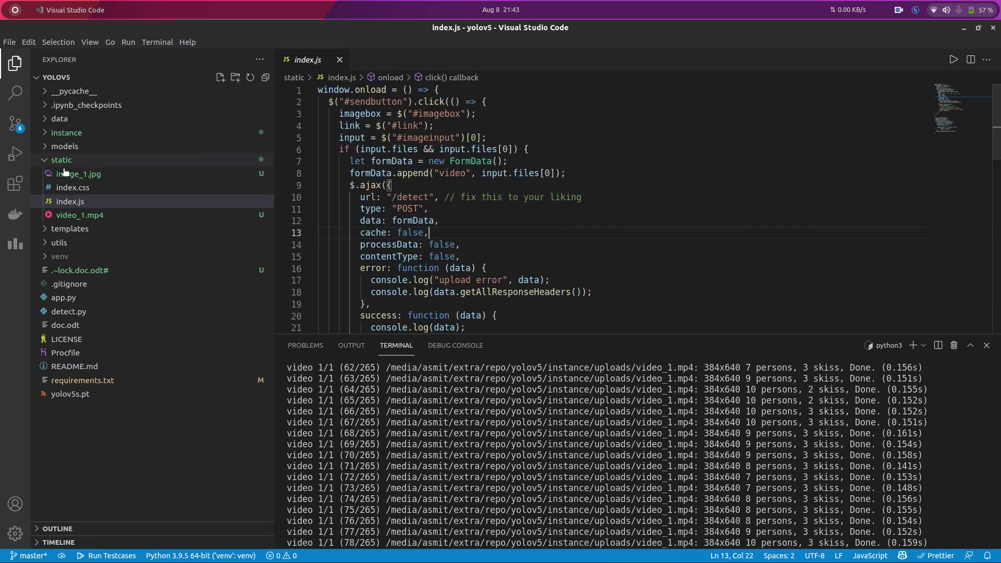
click(45, 160)
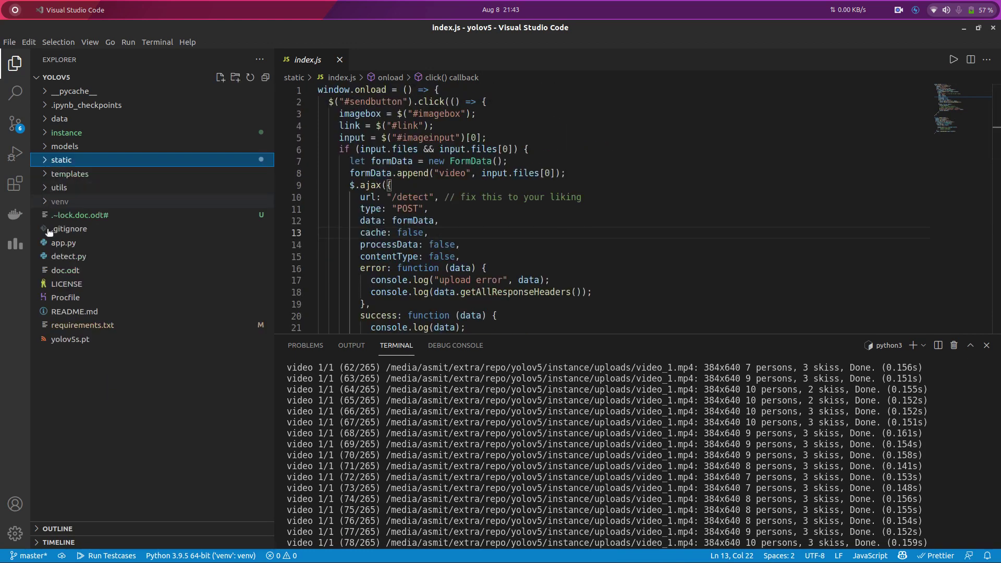
Open app.py and highlight the flask import and root route handler
click(68, 244)
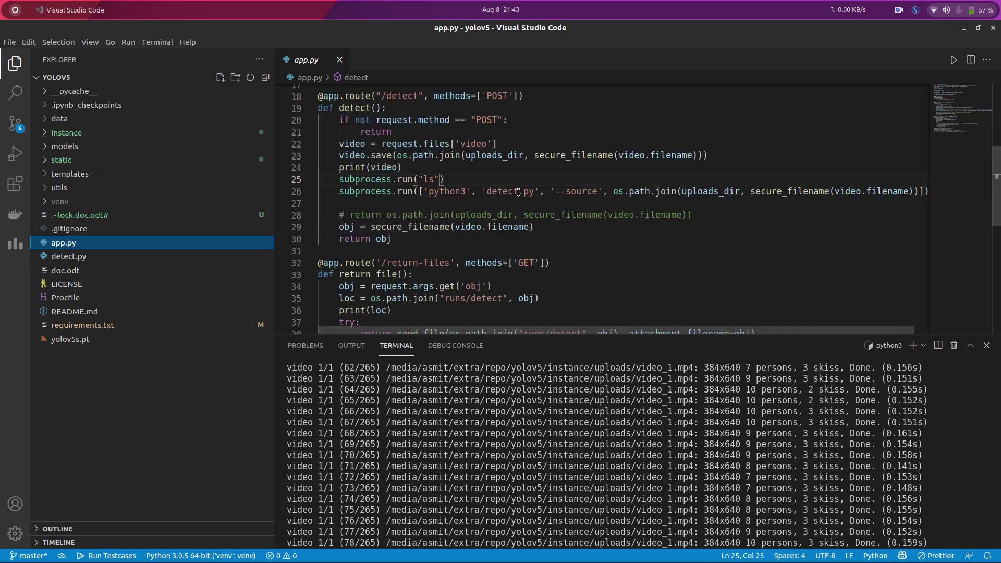
scroll(402, 134, up, 5)
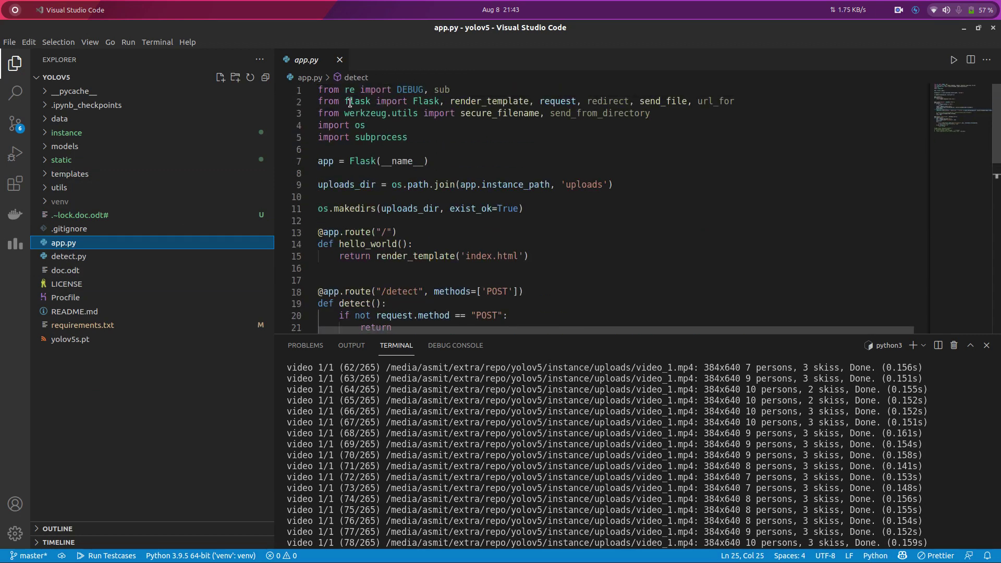
drag(349, 103, 401, 103)
click(401, 102)
scroll(410, 215, down, 1)
scroll(409, 215, down, 1)
drag(355, 195, 405, 219)
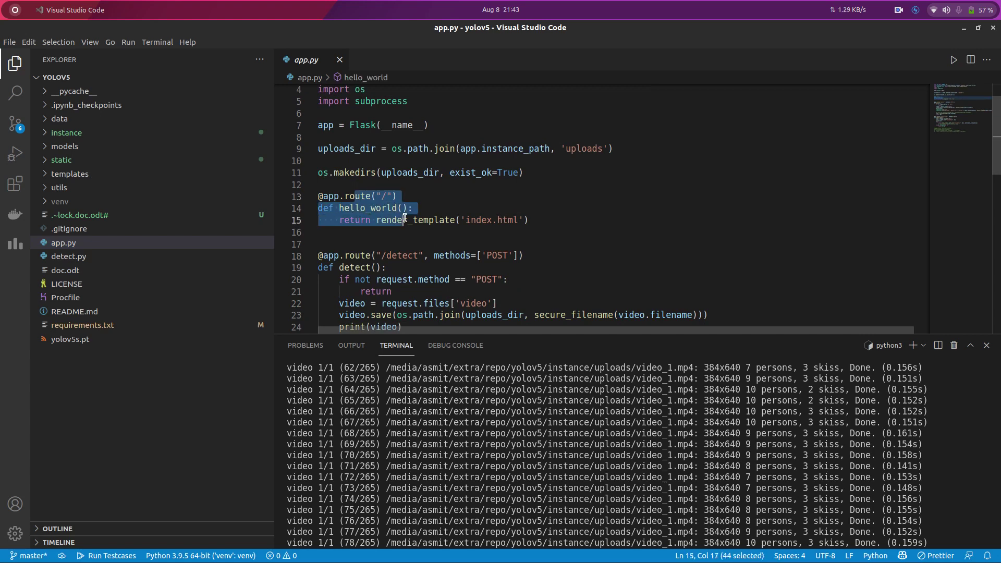
click(397, 221)
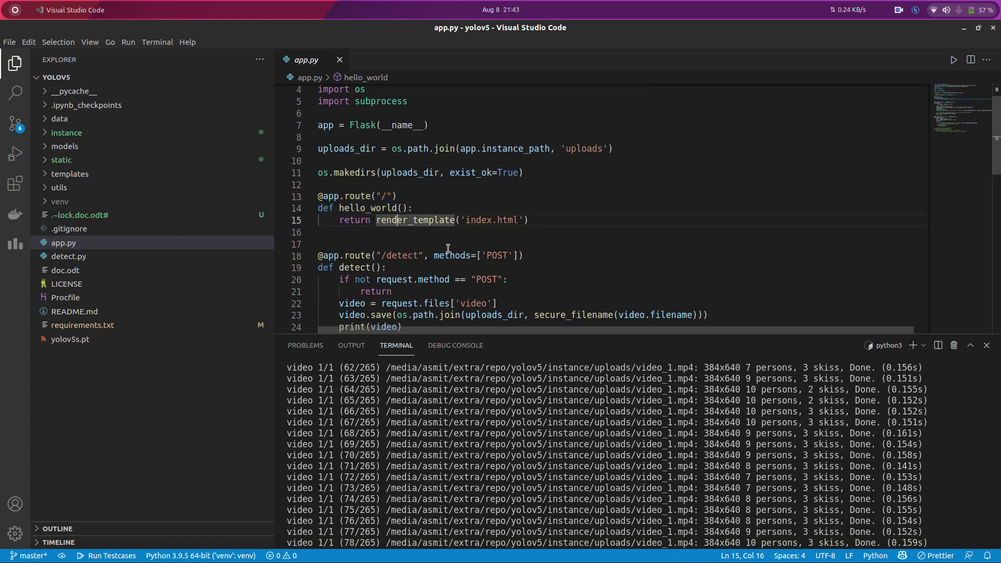
scroll(448, 249, down, 3)
Explain the /detect route's save, detect.py and return lines, then expand static
click(381, 205)
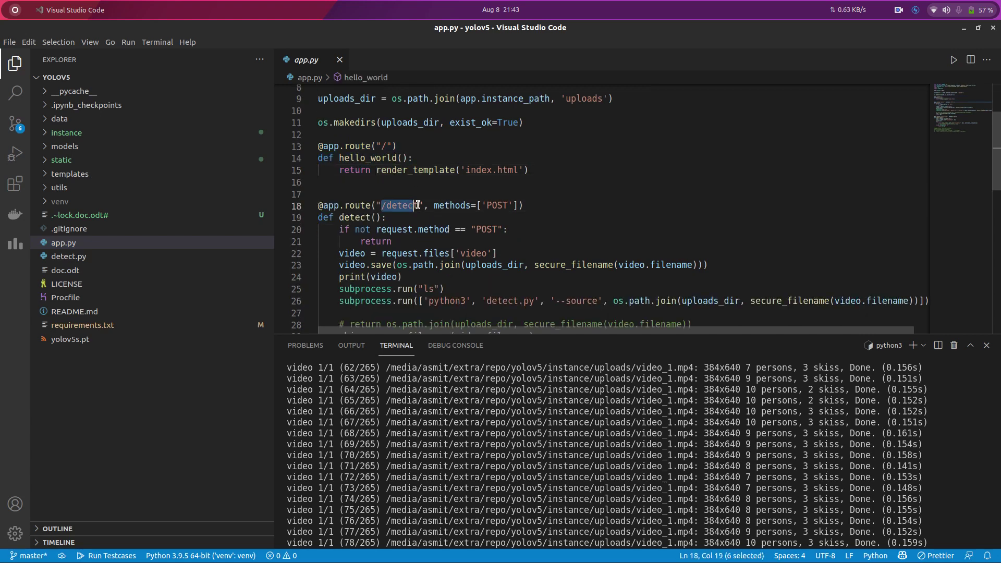
click(479, 205)
key(shift+Home)
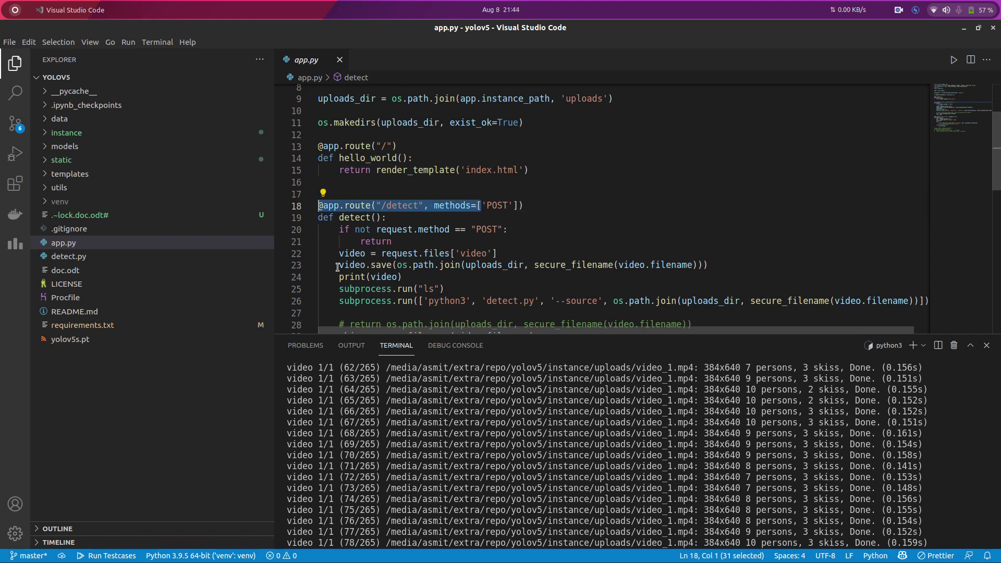
drag(339, 265, 446, 265)
click(444, 266)
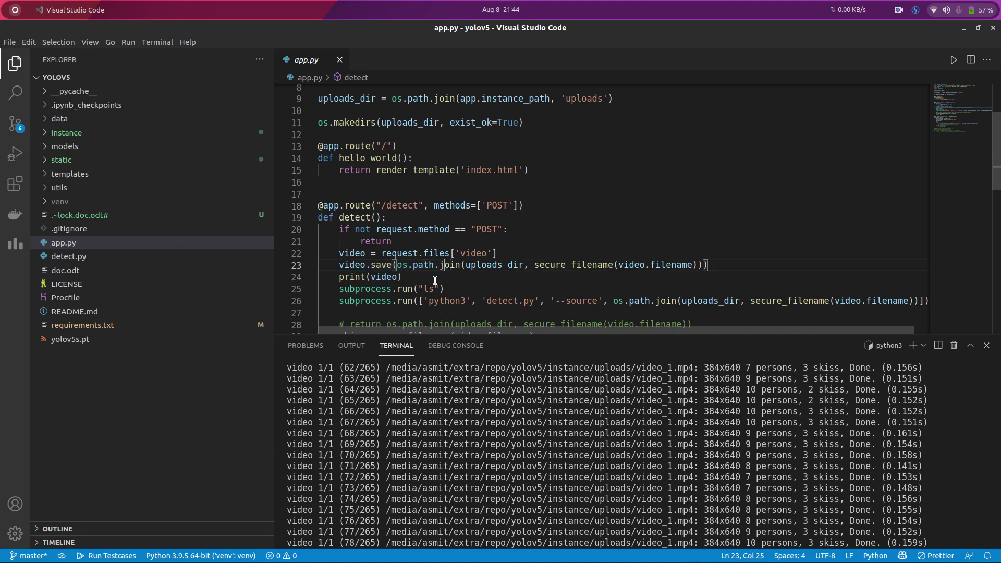
drag(424, 300, 528, 302)
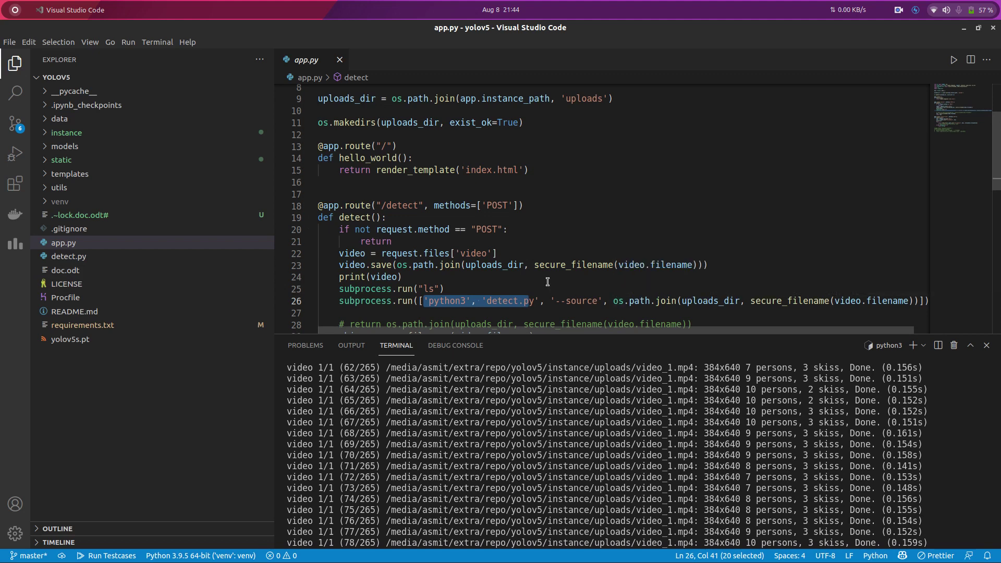
scroll(548, 282, down, 3)
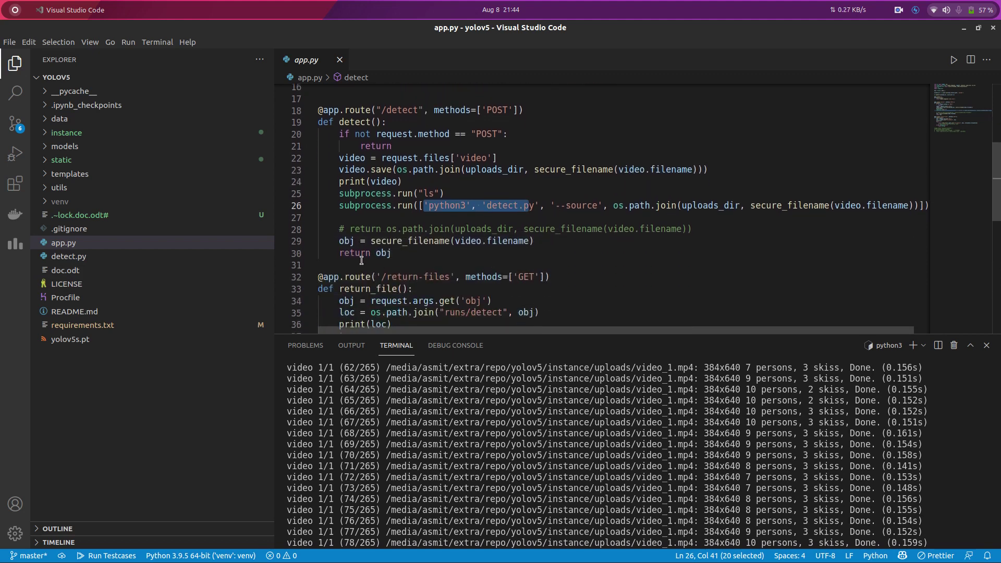
drag(350, 253, 382, 254)
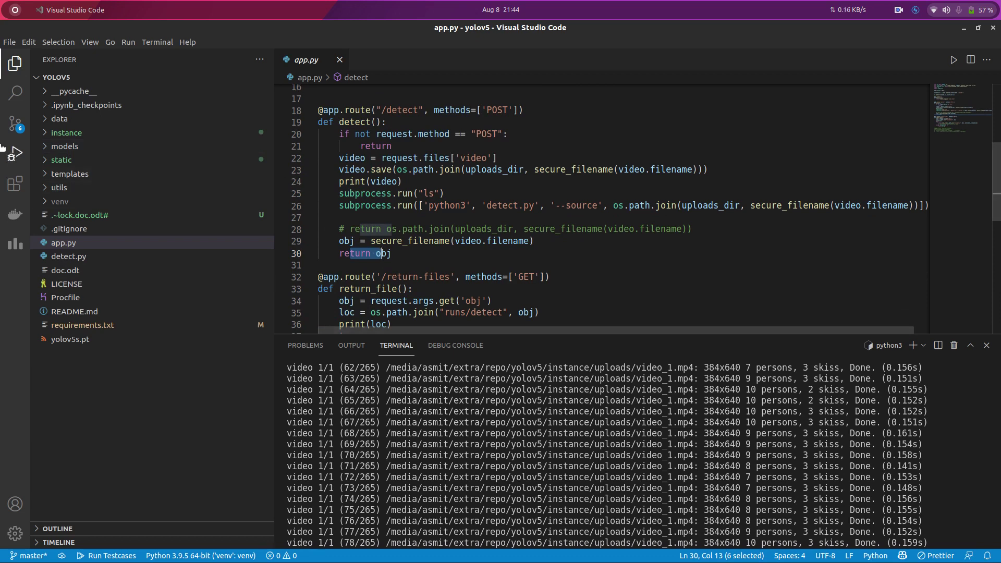
click(59, 160)
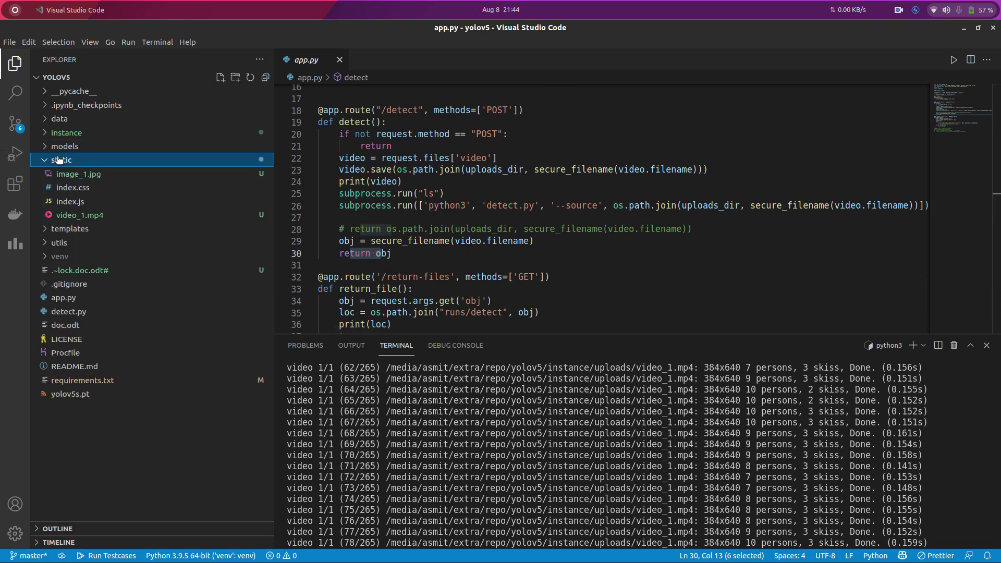
Open index.js and highlight the success callback's data log, #link and #download lines
click(77, 202)
scroll(355, 226, down, 3)
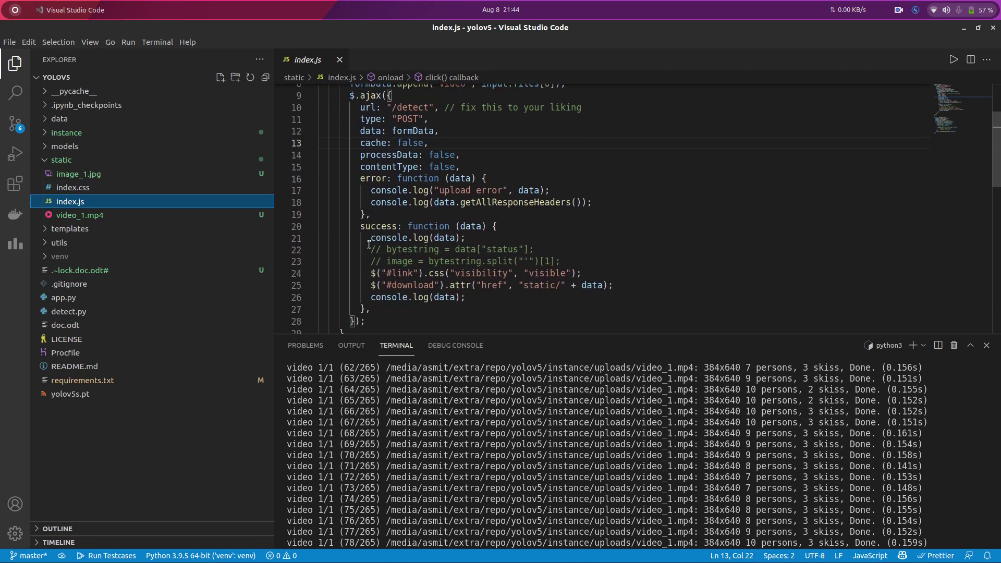
double_click(383, 219)
double_click(469, 219)
drag(392, 231, 445, 226)
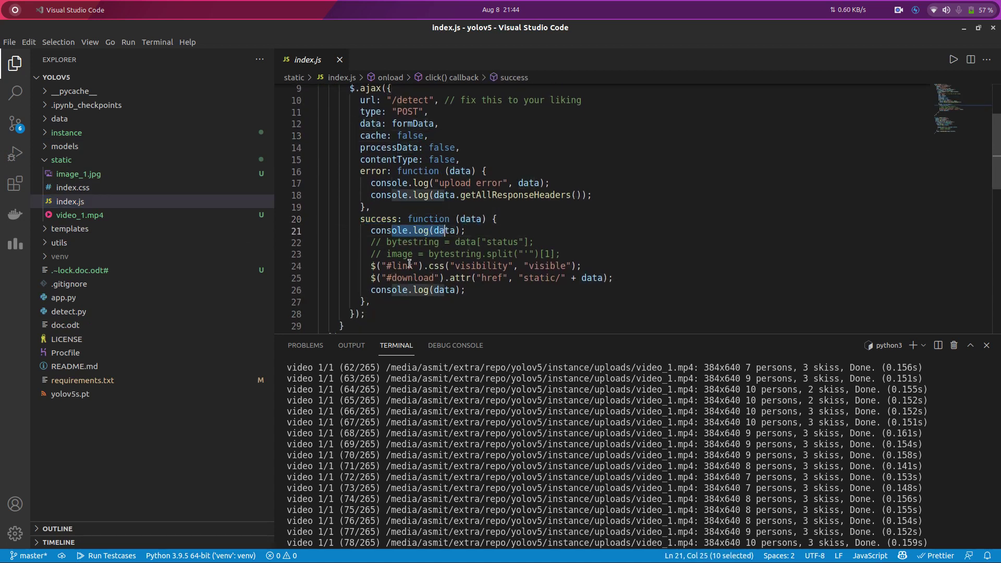
drag(386, 266, 545, 264)
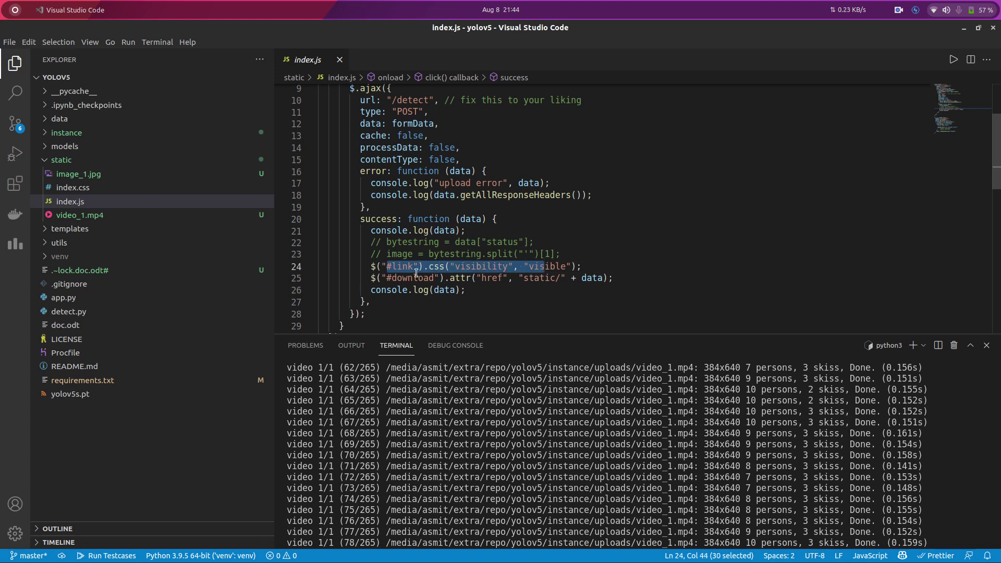
drag(387, 278, 435, 279)
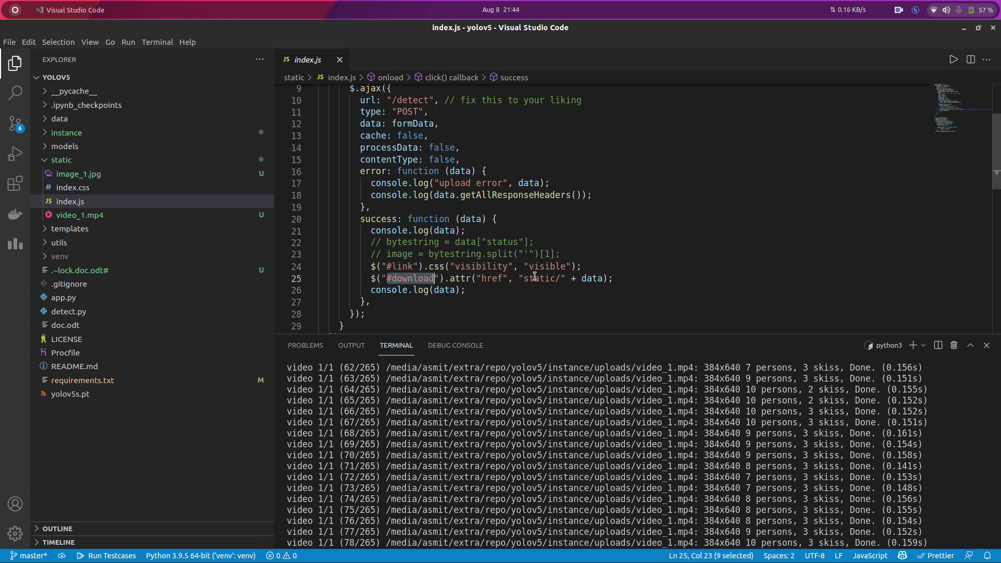
Return to the detection page once all 265 video frames are processed
mouse_move(78, 174)
key(alt+Tab)
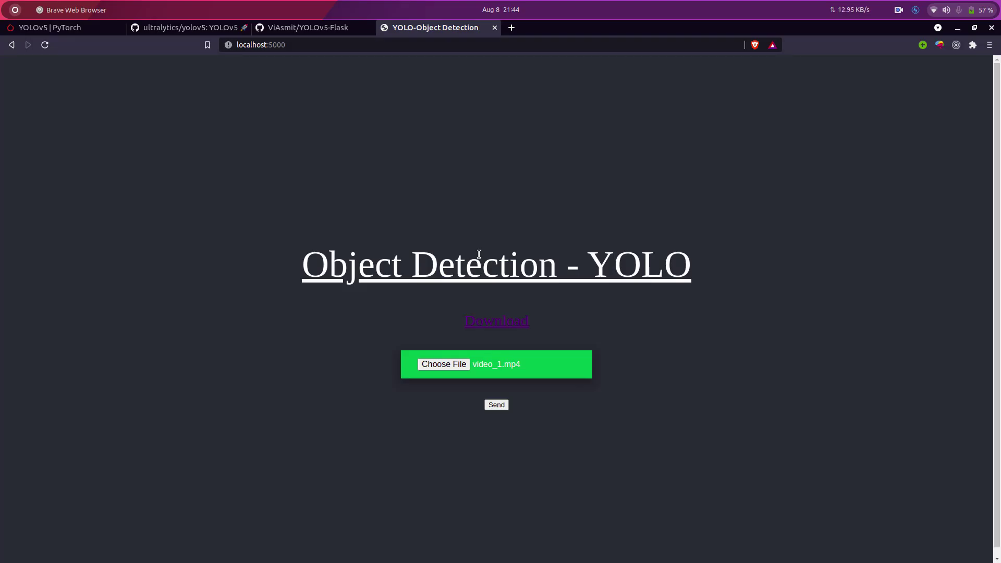
key(alt+Tab)
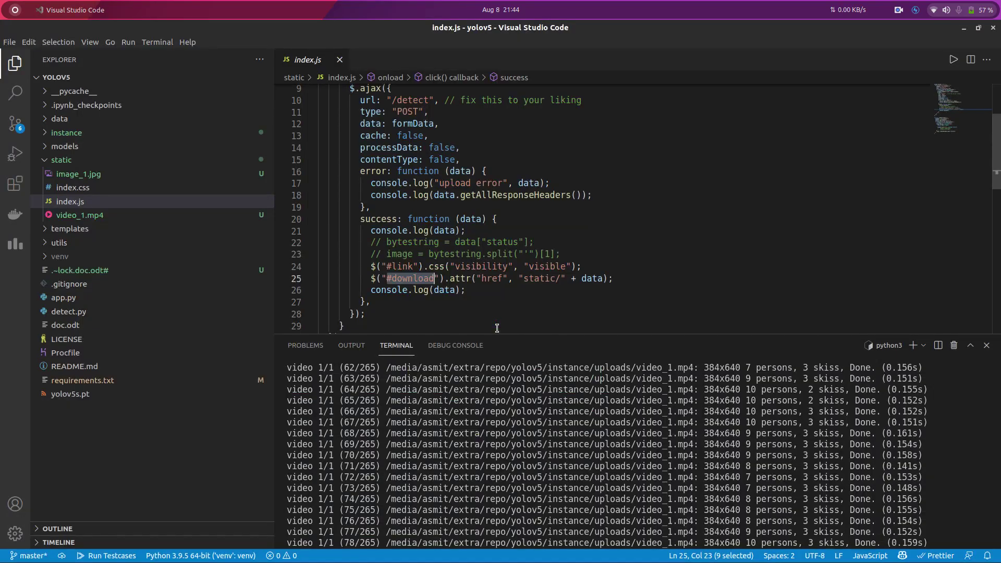
scroll(460, 279, down, 2)
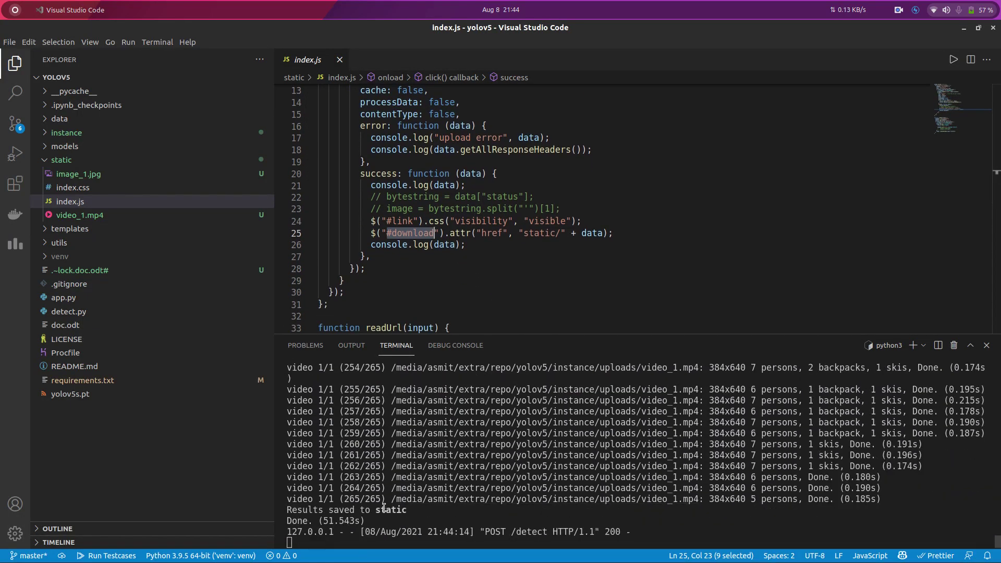
key(alt+Tab)
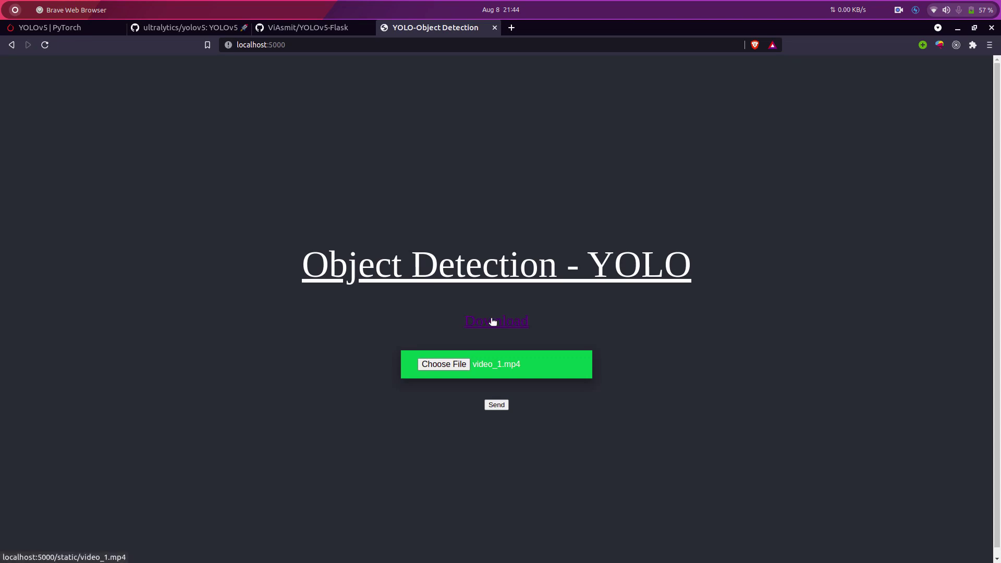
Download the processed video_1.mp4, play it in VLC, then return to VS Code
click(491, 322)
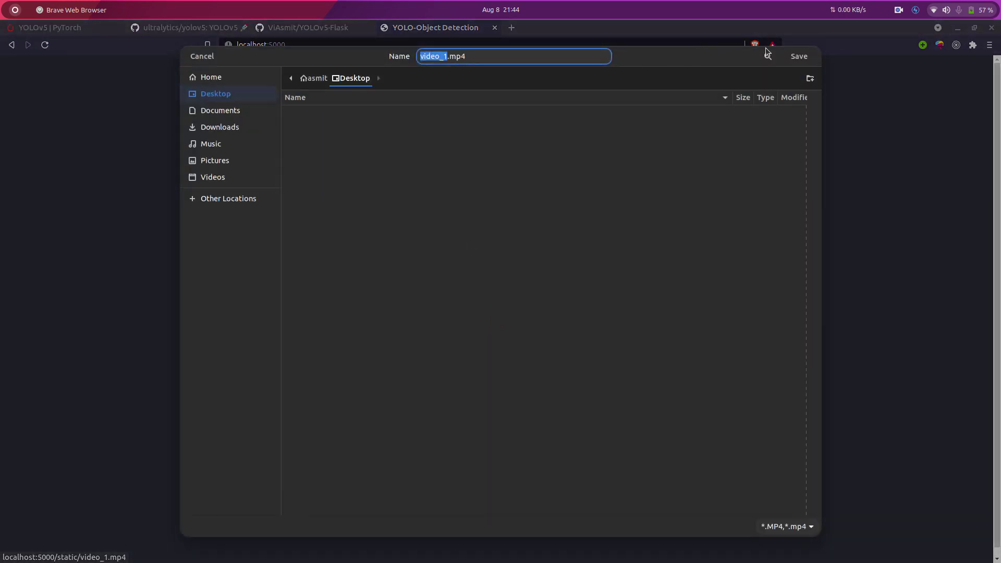
click(790, 57)
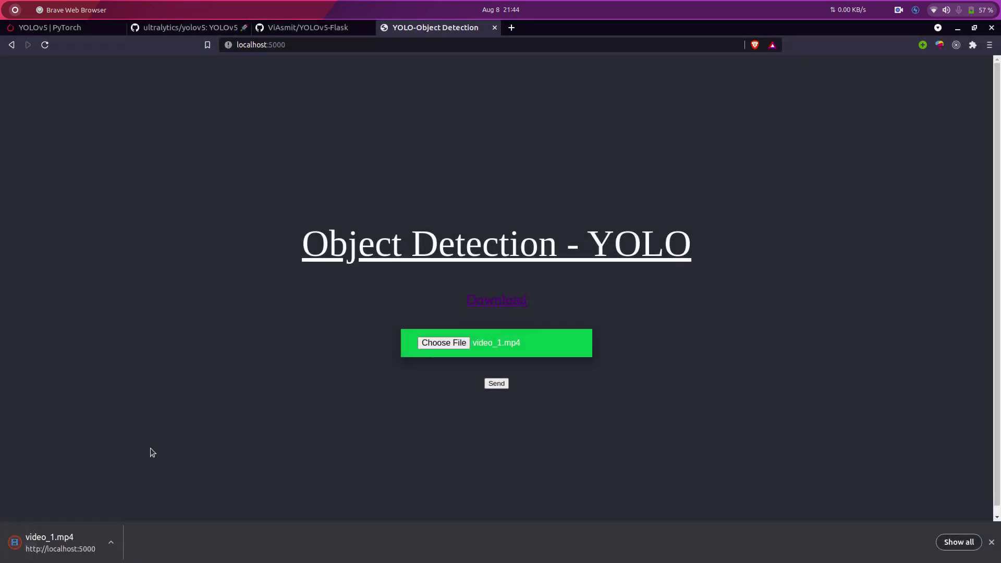
click(25, 537)
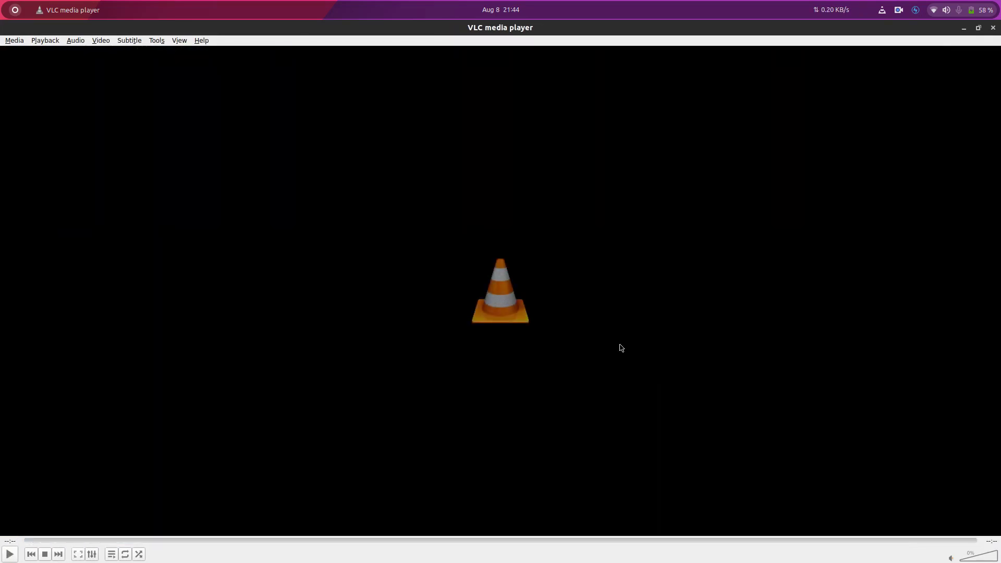
key(ctrl+q)
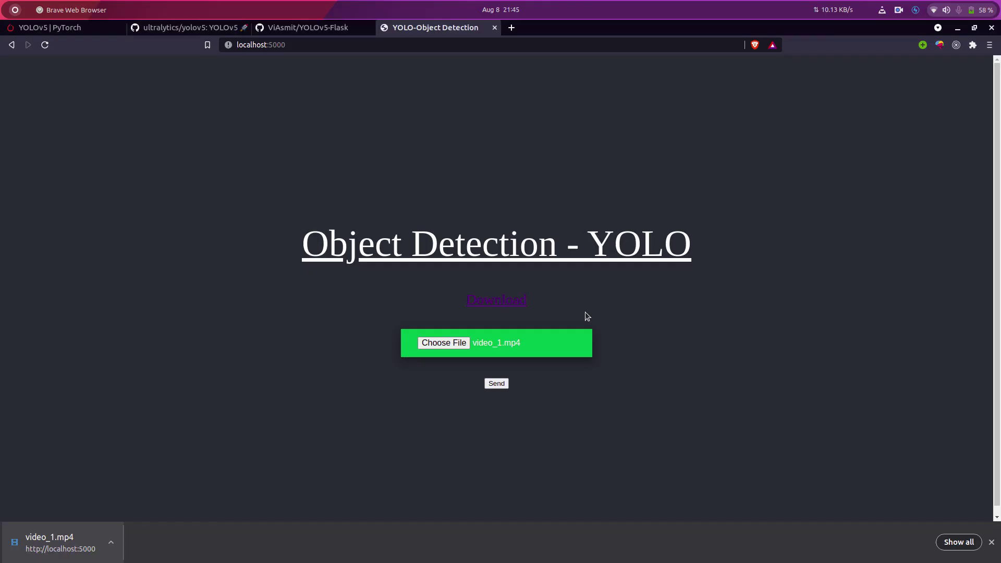
key(alt+Tab)
key(alt+Tab)
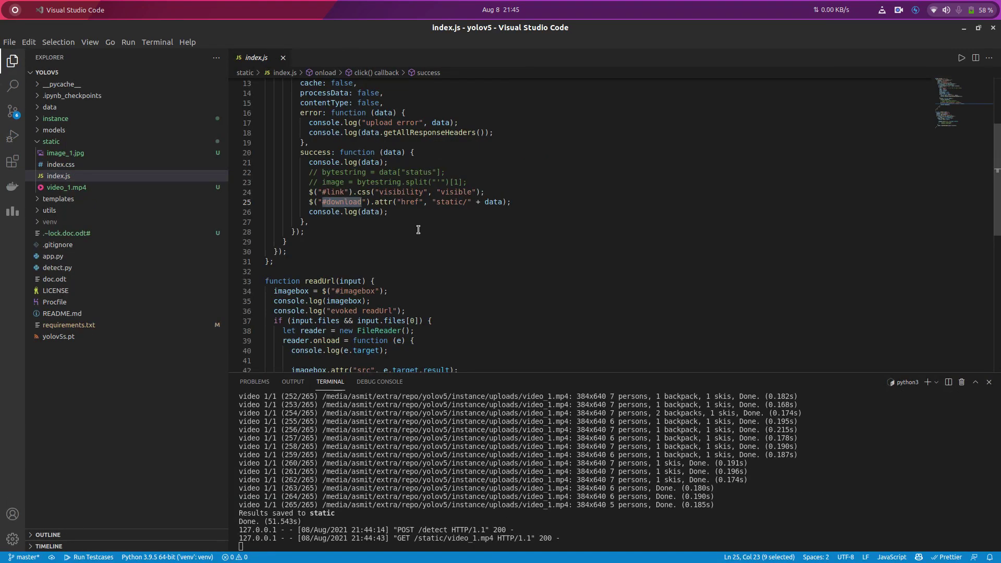
Load the LinkedIn profile from the address-bar suggestion in a new tab
key(alt+Tab)
click(509, 28)
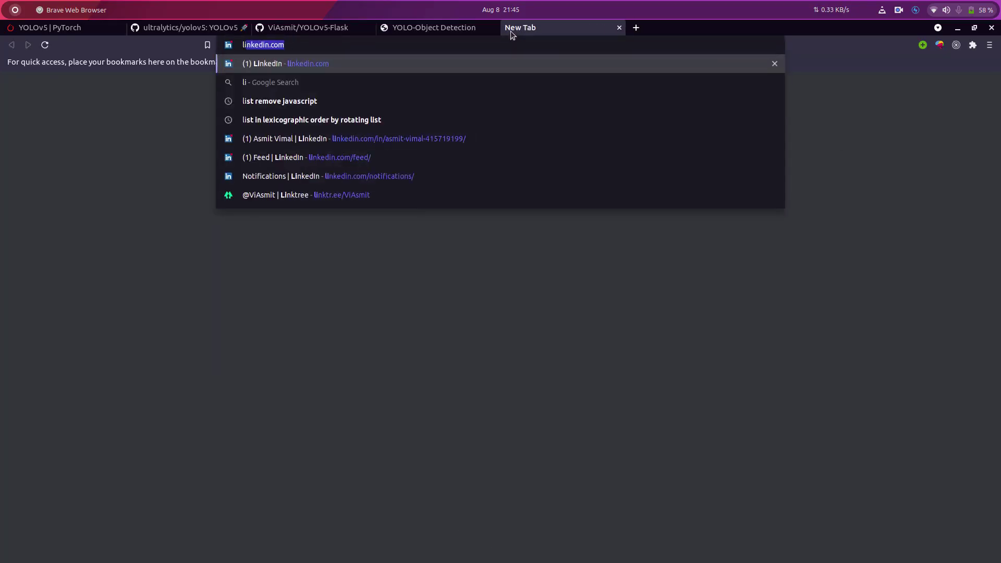
text(linkedin.com)
key(Down)
key(Down)
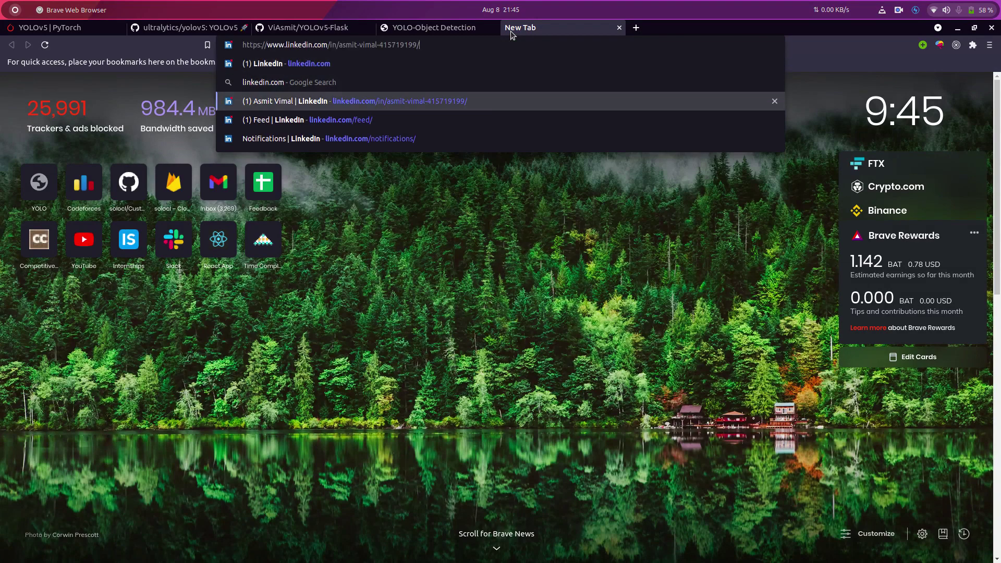
key(Return)
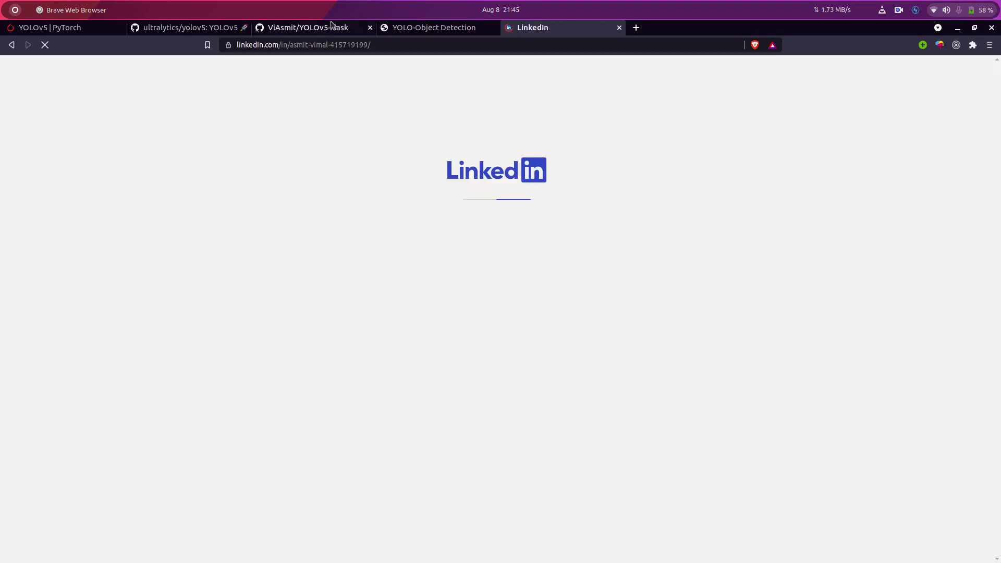
Cycle through the open tabs, ending on the YOLOv5-Flask GitHub repository
click(307, 28)
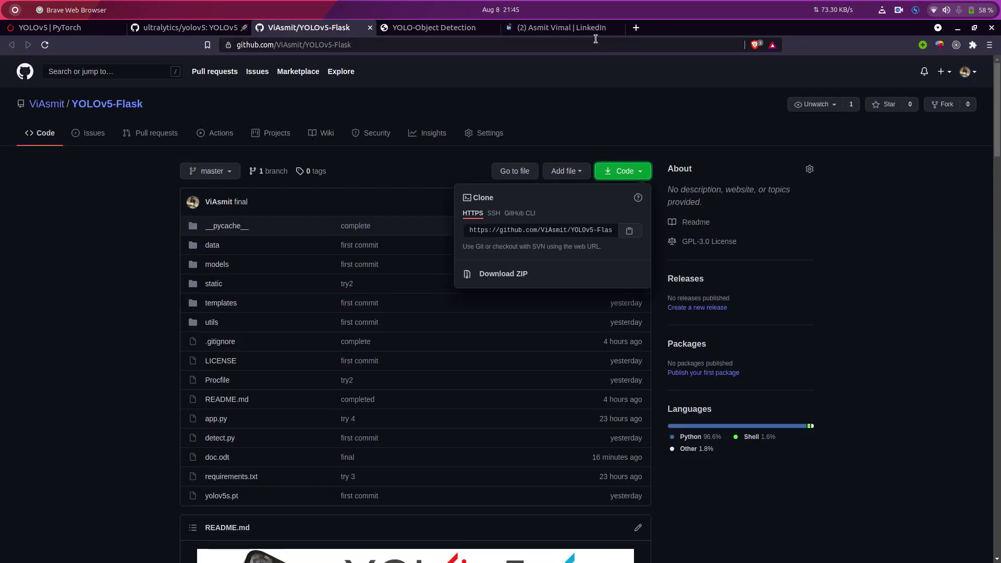
click(563, 28)
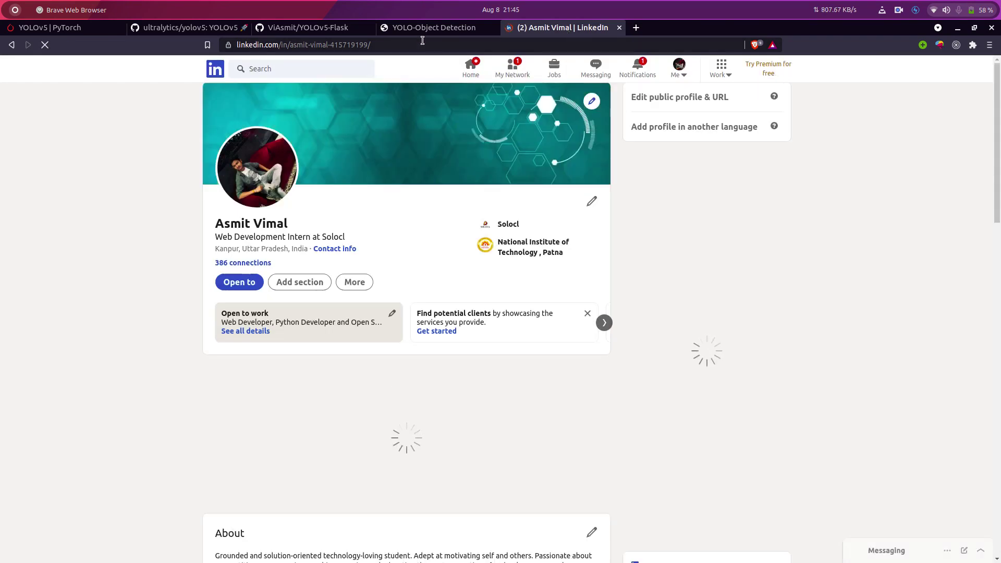
click(407, 26)
click(311, 28)
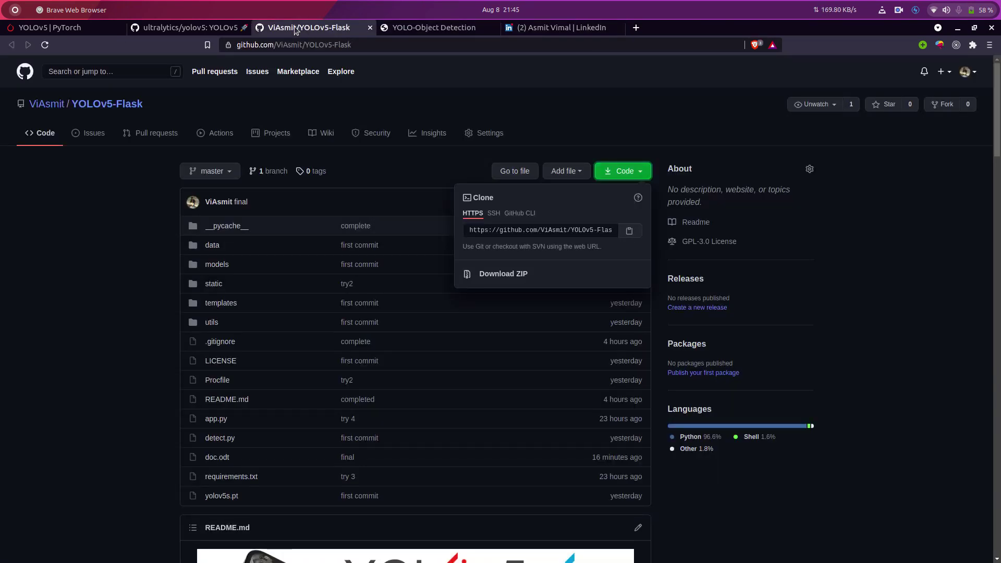